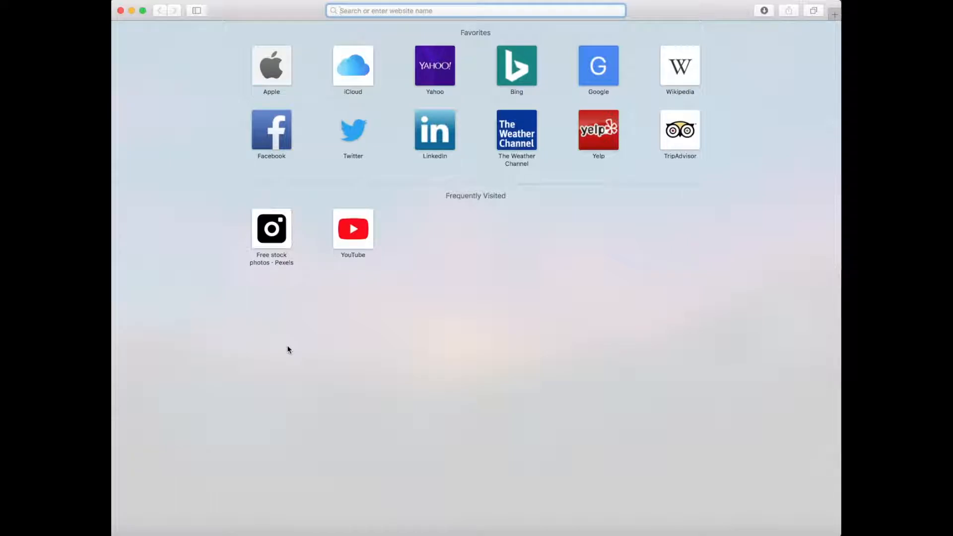
- Go to fotojet.com and start creating a design
text(fotojet.com)
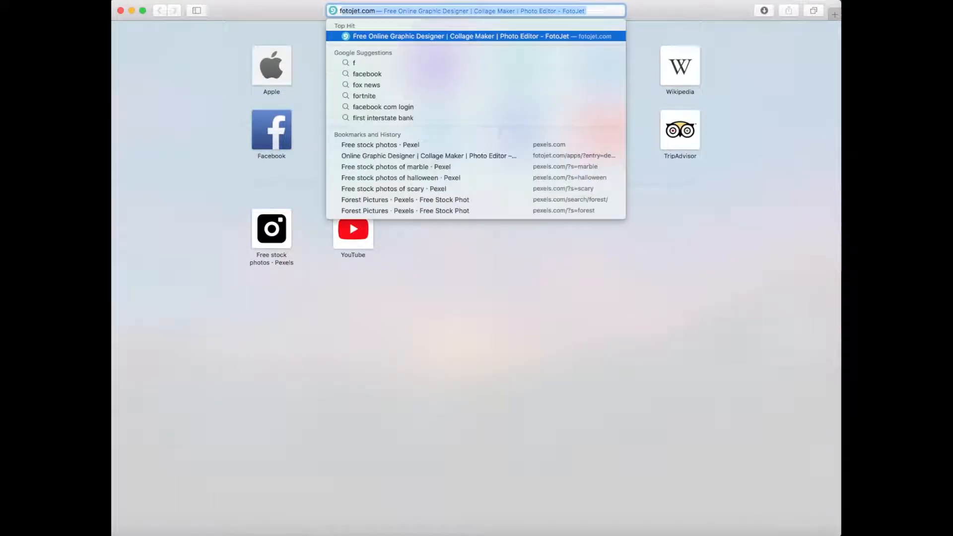
click(415, 37)
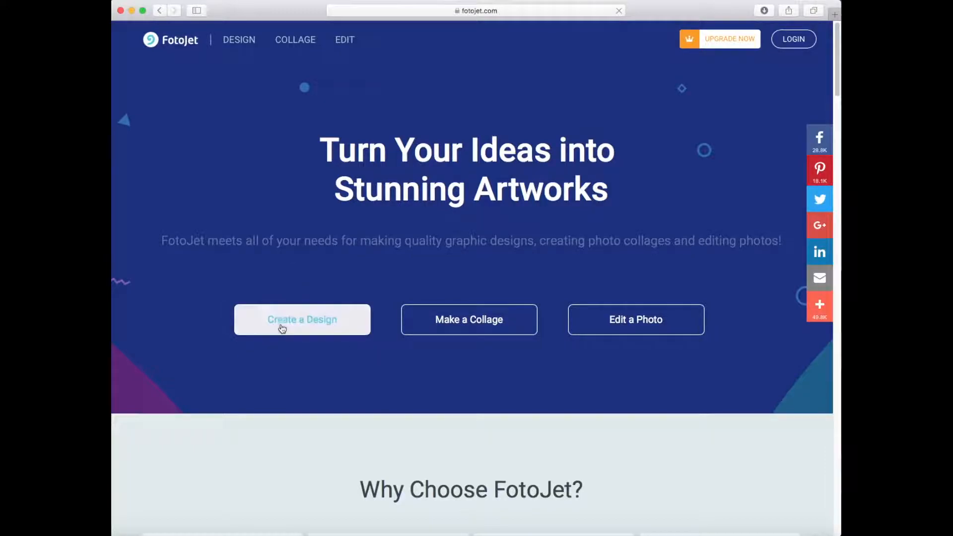
click(262, 326)
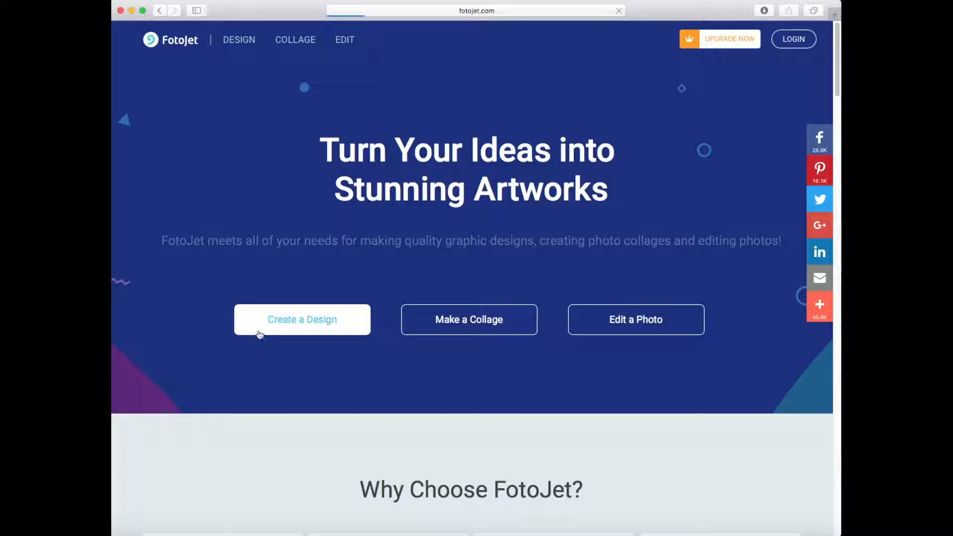
click(269, 324)
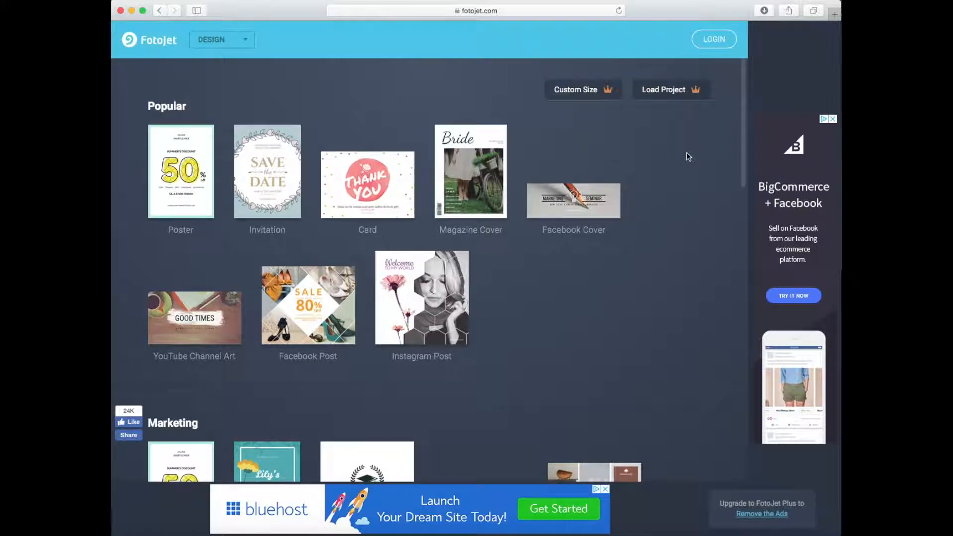
- Find the YouTube Thumbnail format (1280 x 720 px) among the social media headers and open a blank design with it
scroll(686, 153, down, 3)
scroll(687, 154, down, 10)
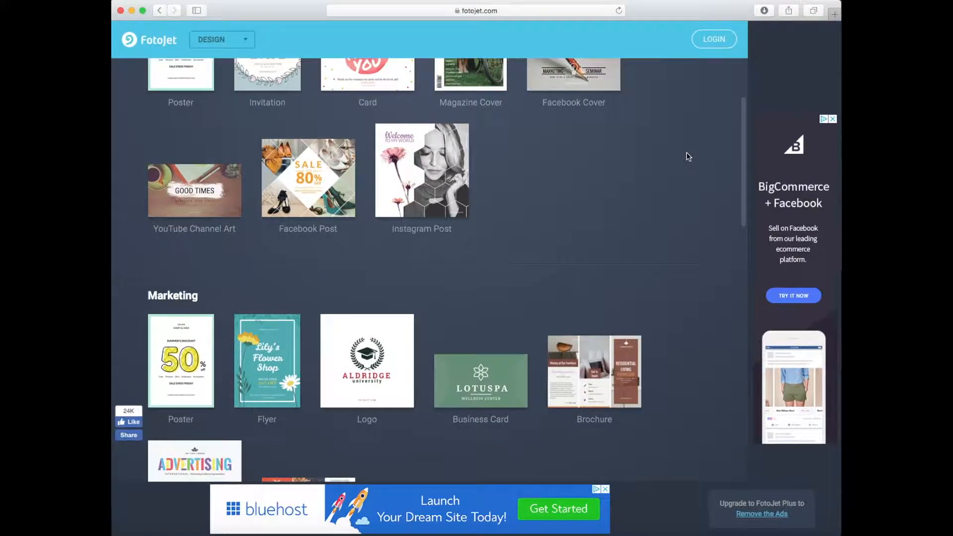
scroll(688, 156, up, 6)
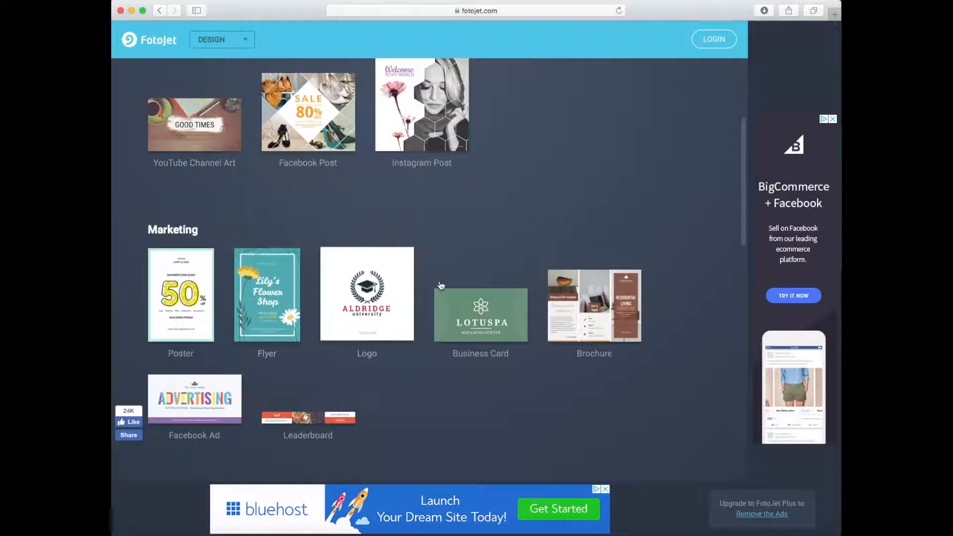
scroll(588, 179, down, 10)
scroll(586, 189, up, 6)
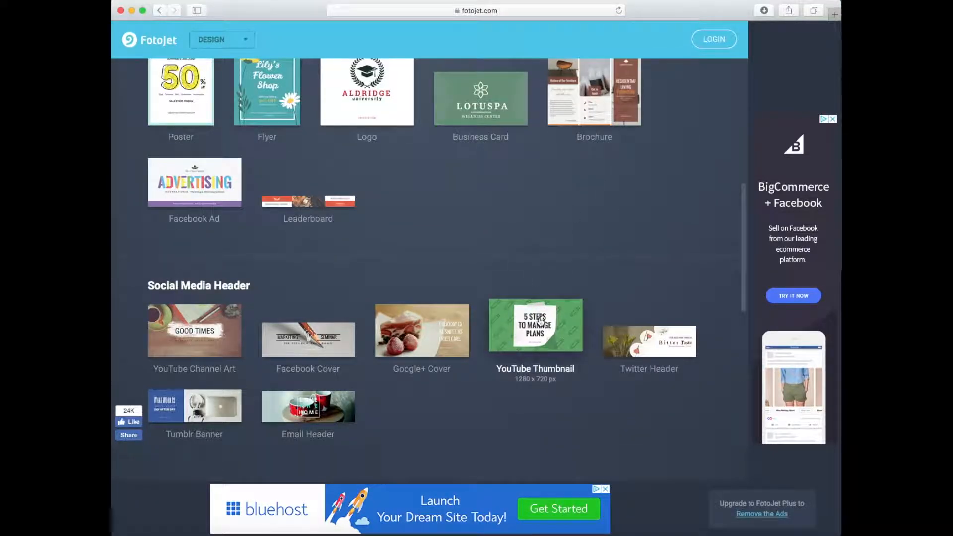
click(539, 321)
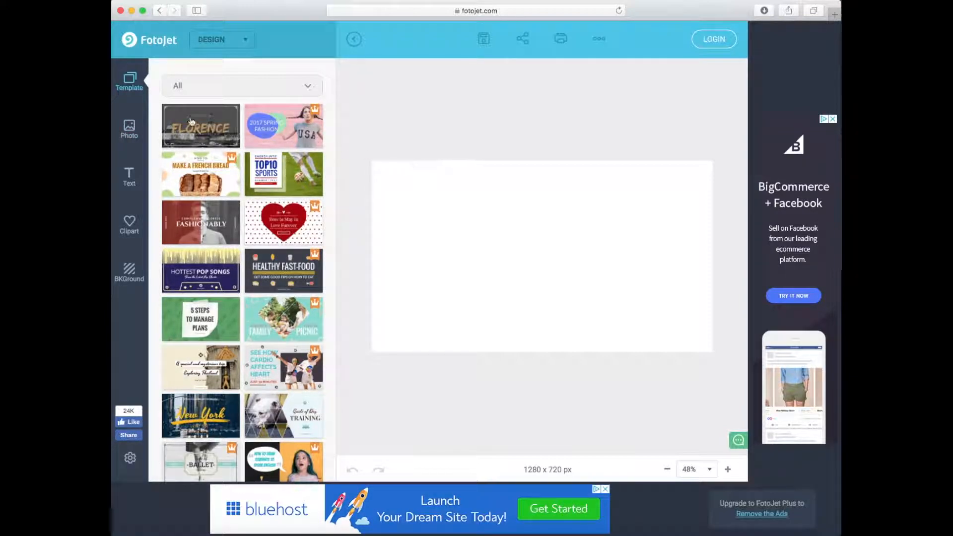
- Look through the available YouTube thumbnail templates, checking the free and premium designs
scroll(239, 126, down, 5)
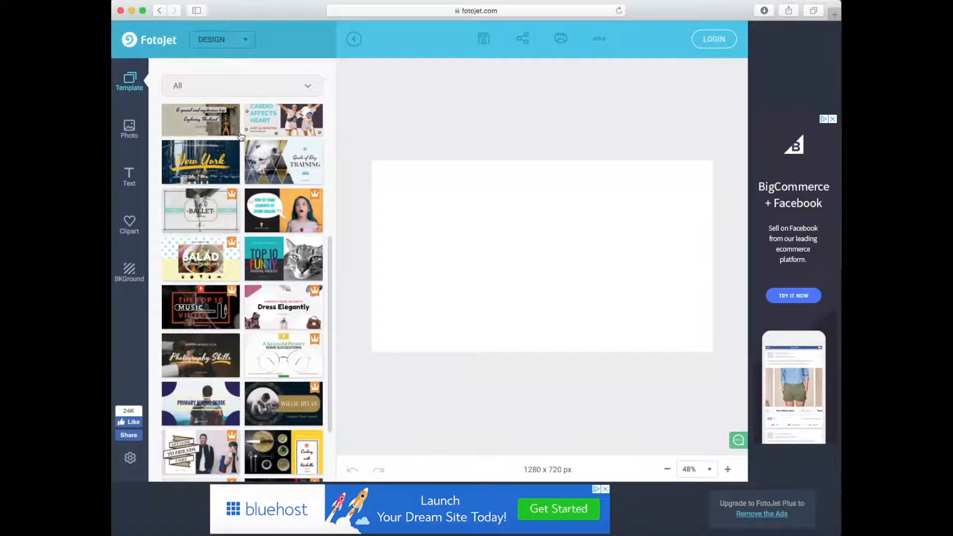
scroll(243, 158, up, 5)
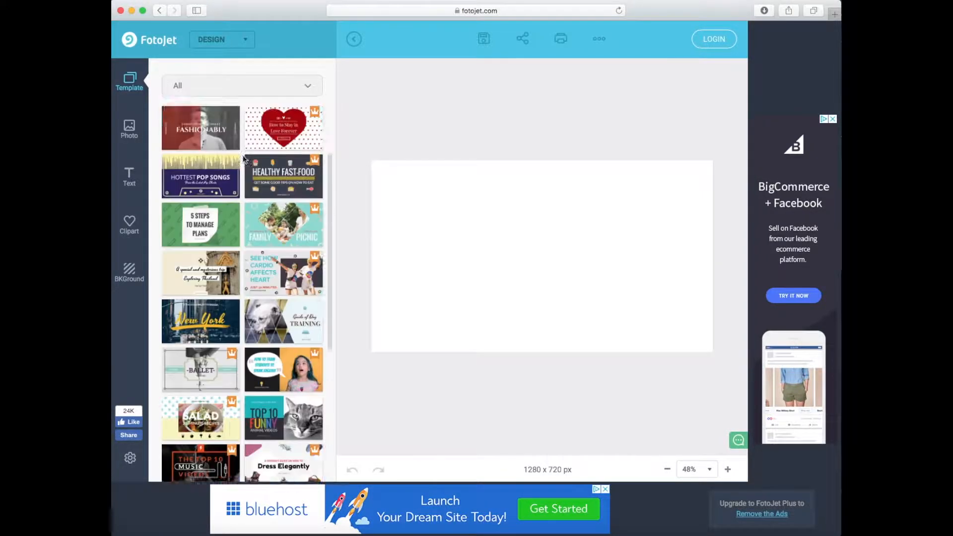
scroll(242, 157, down, 4)
scroll(243, 158, down, 10)
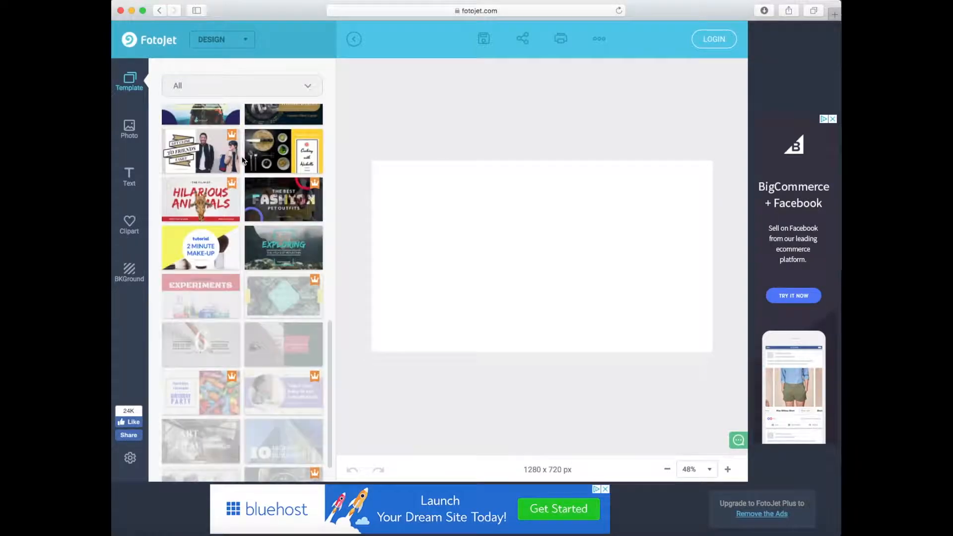
scroll(243, 158, down, 3)
scroll(243, 159, down, 2)
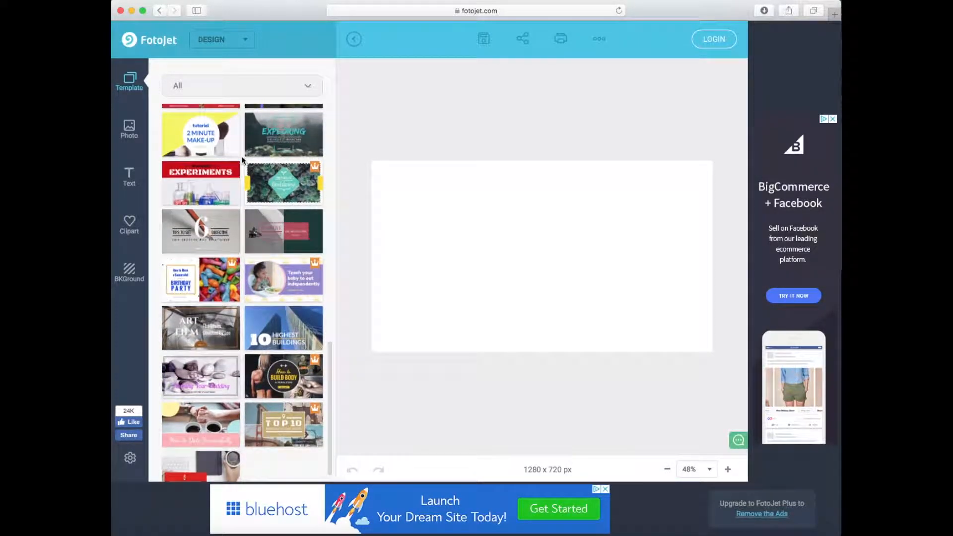
scroll(242, 159, up, 4)
scroll(243, 159, up, 15)
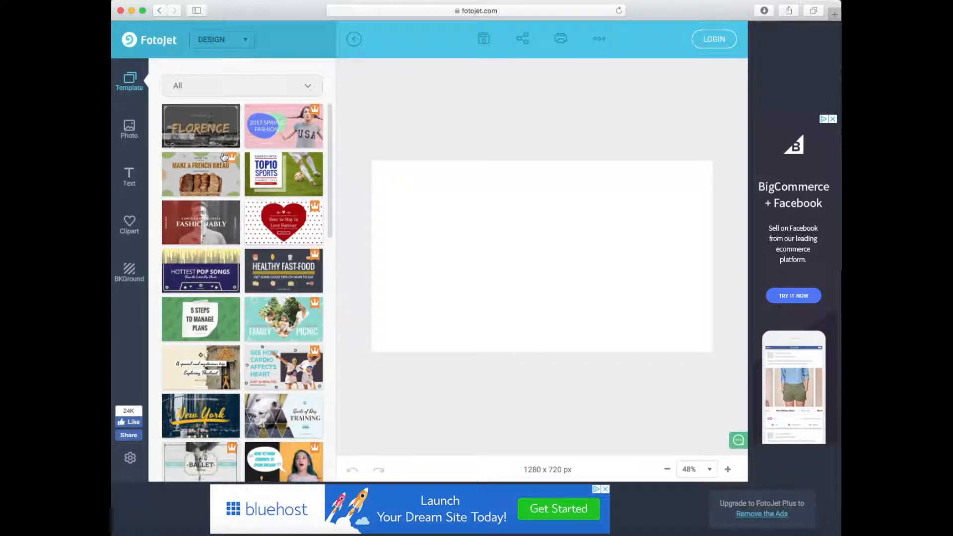
- Upload the photo pexels-photo-908283.jpeg from the Desktop to the design's photo library
click(127, 133)
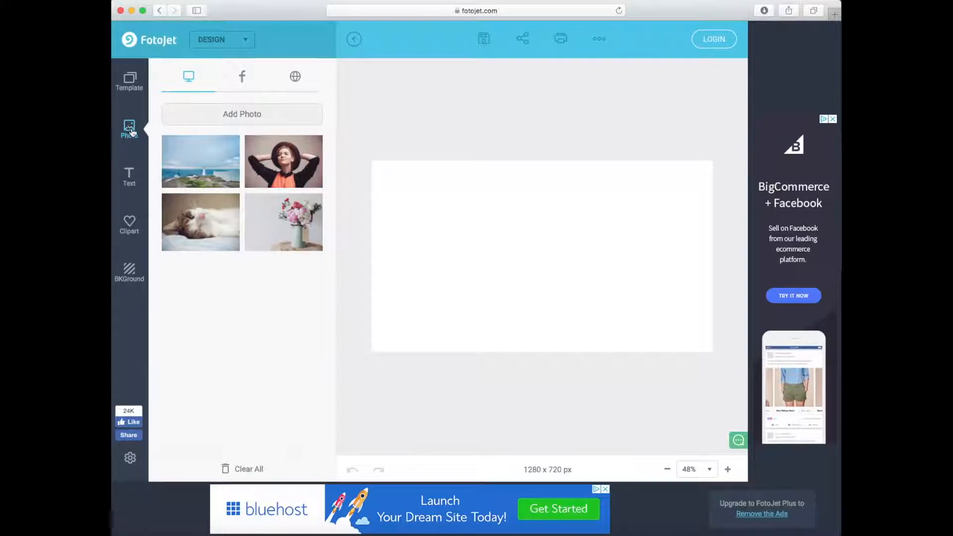
click(203, 113)
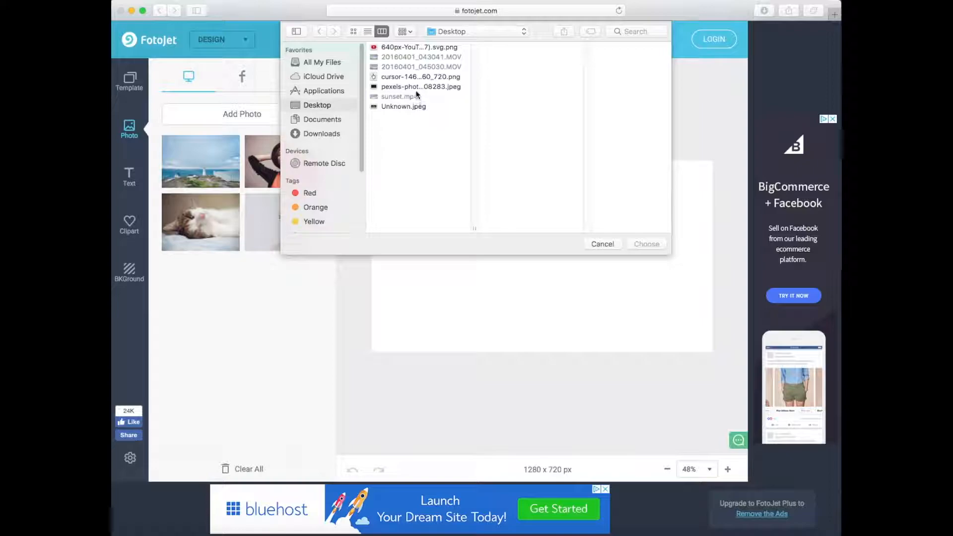
click(416, 87)
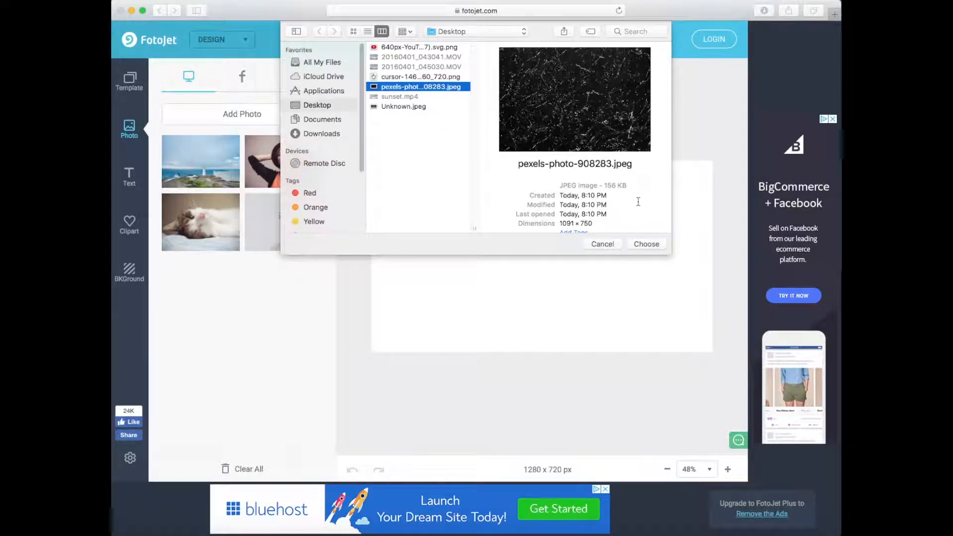
click(645, 244)
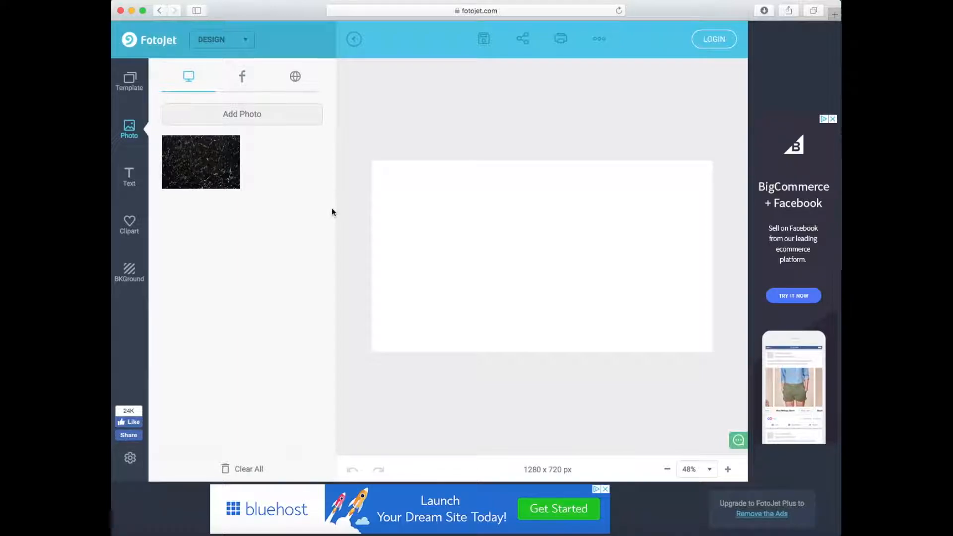
- Place the uploaded black marble photo on the canvas and stretch it to cover the whole thumbnail as a background
drag(206, 170, 506, 242)
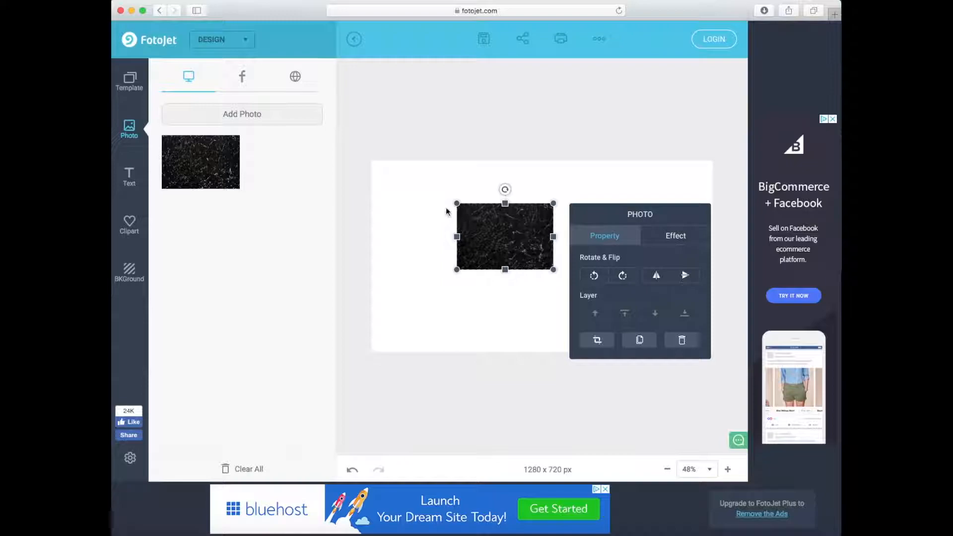
drag(456, 201, 394, 160)
drag(553, 269, 676, 320)
drag(393, 256, 368, 257)
drag(680, 258, 714, 254)
drag(540, 355, 541, 354)
click(483, 119)
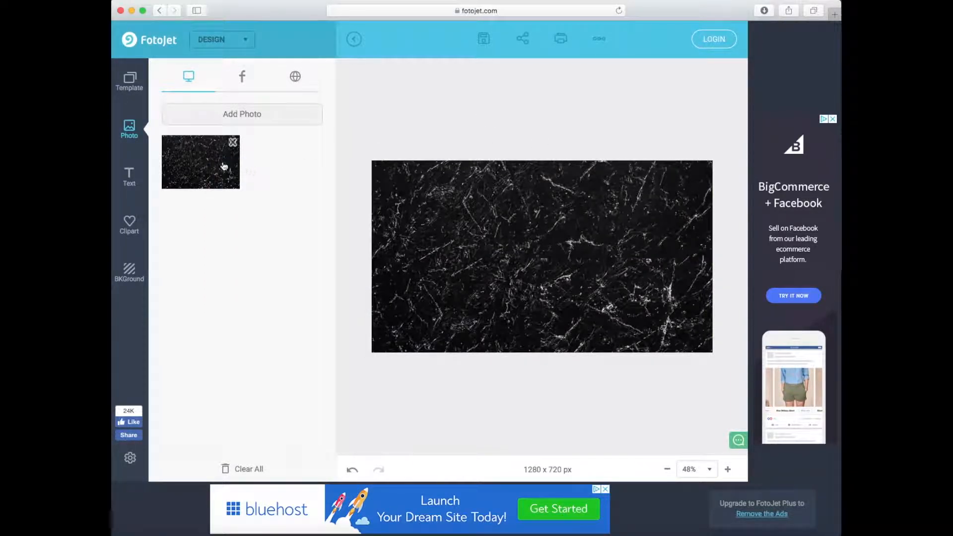
- Add a subheading text box to the thumbnail, set its font to Oswald and look through the other fonts
click(129, 177)
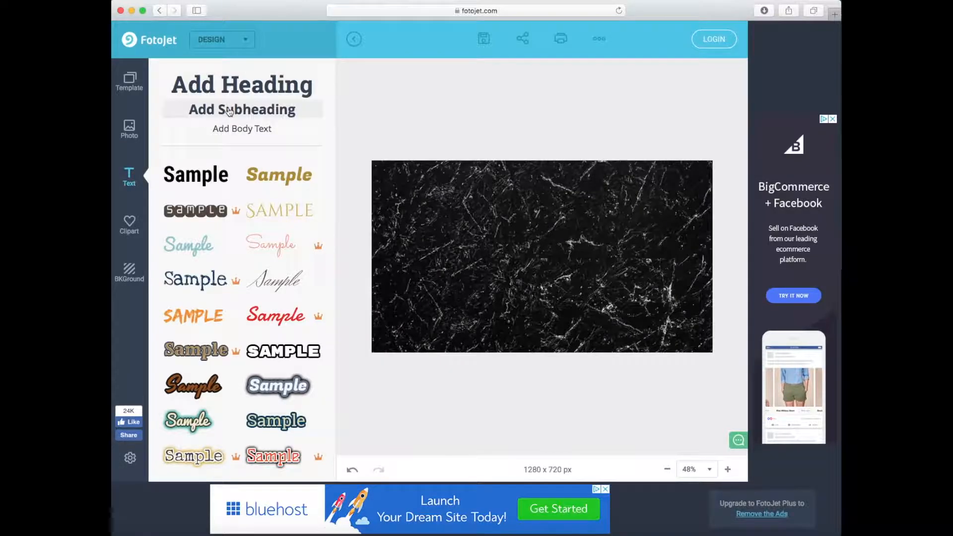
click(229, 111)
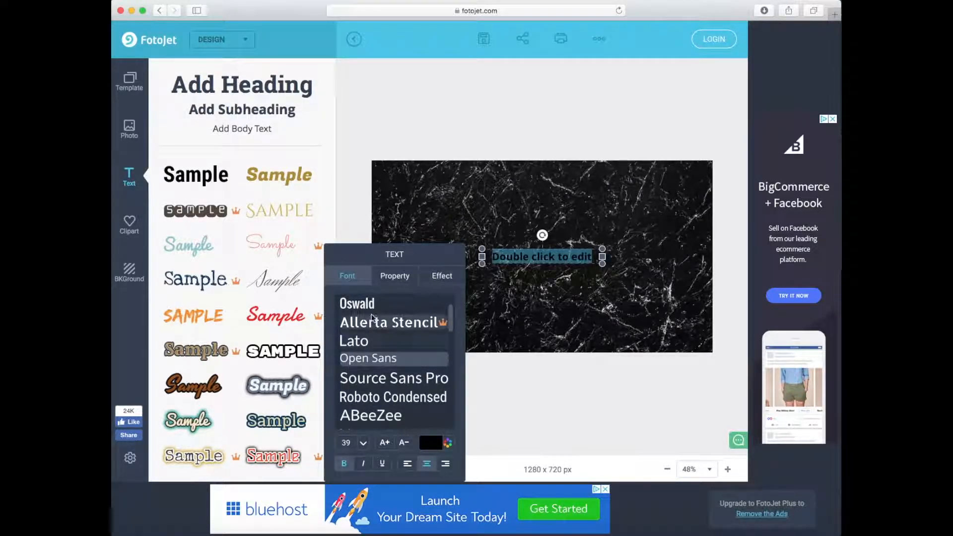
click(366, 305)
scroll(394, 350, down, 1)
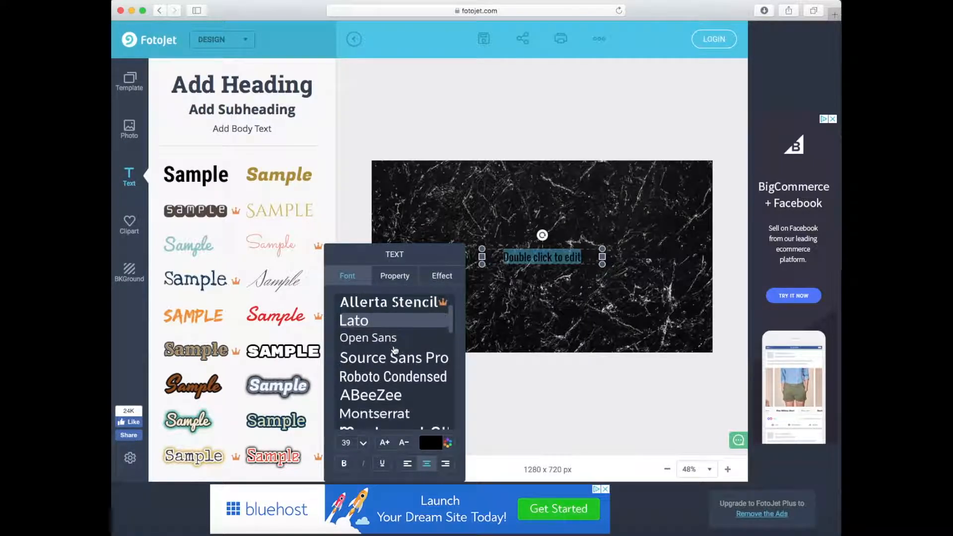
scroll(394, 350, up, 2)
scroll(394, 350, down, 5)
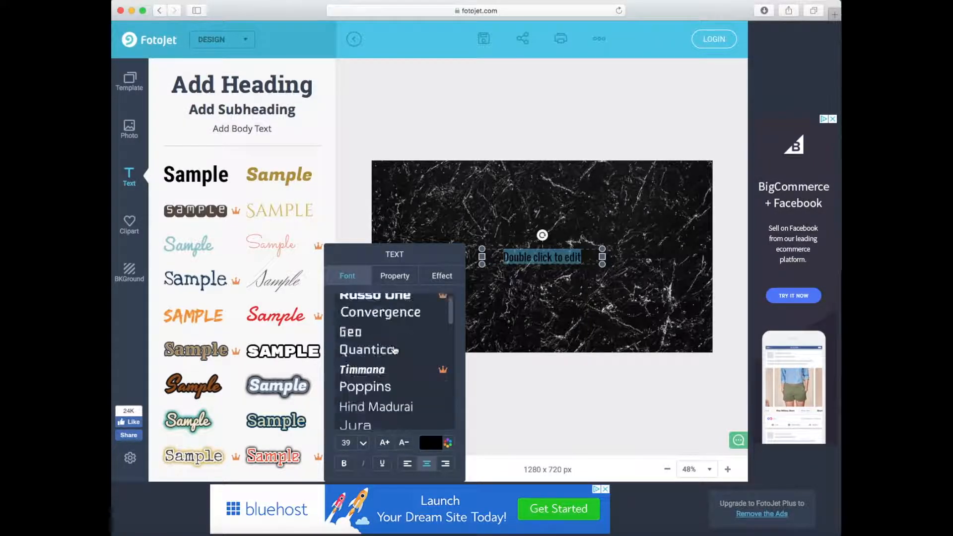
scroll(394, 350, down, 4)
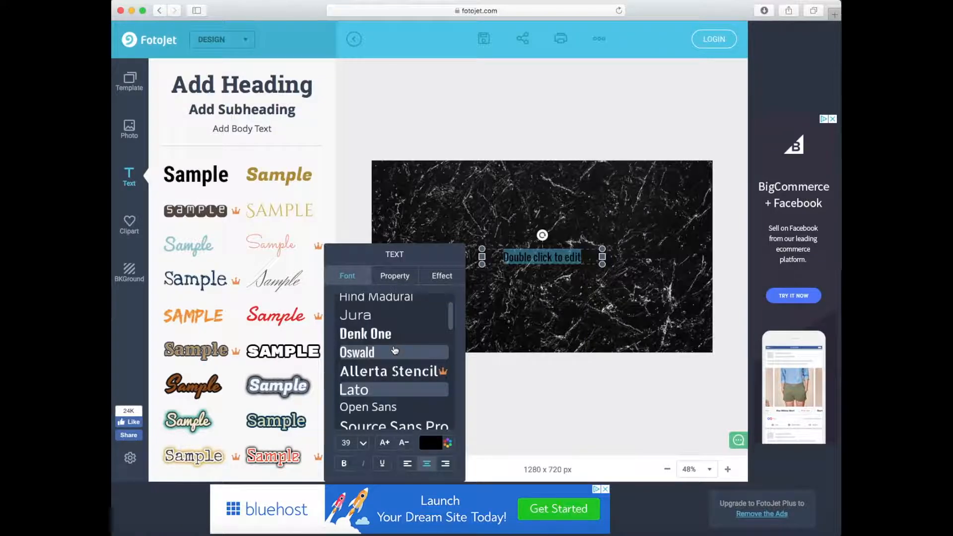
scroll(395, 350, up, 6)
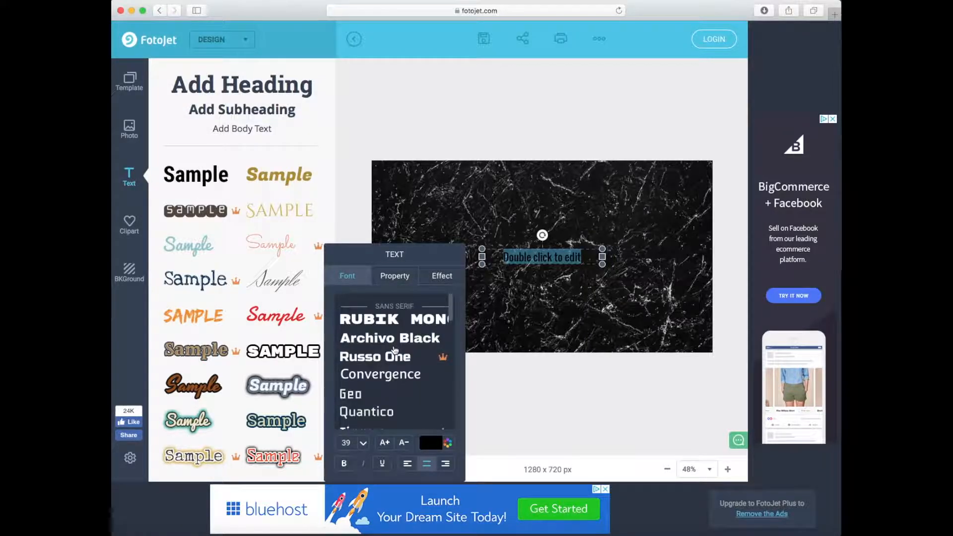
- Set the subheading's text color to white (FFFFFF)
click(447, 445)
drag(427, 372, 375, 317)
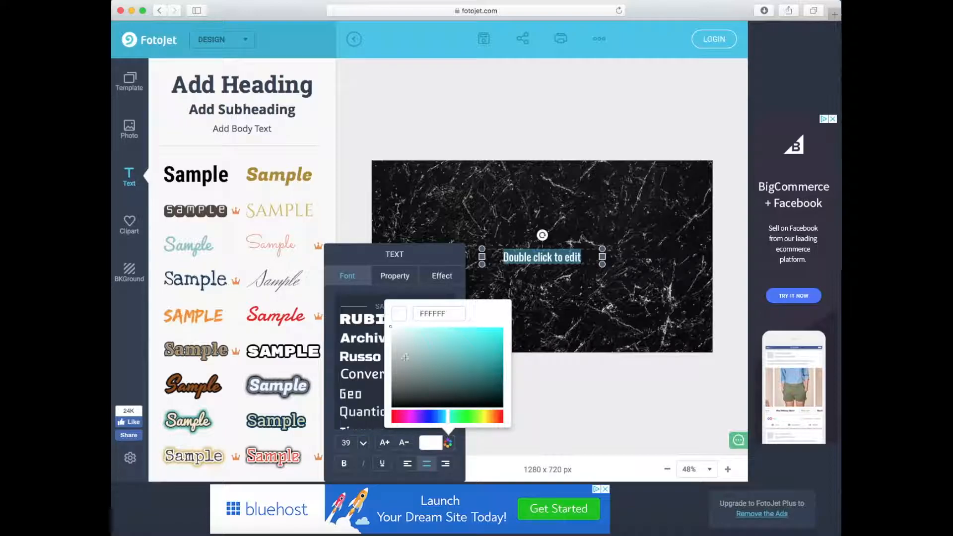
click(464, 254)
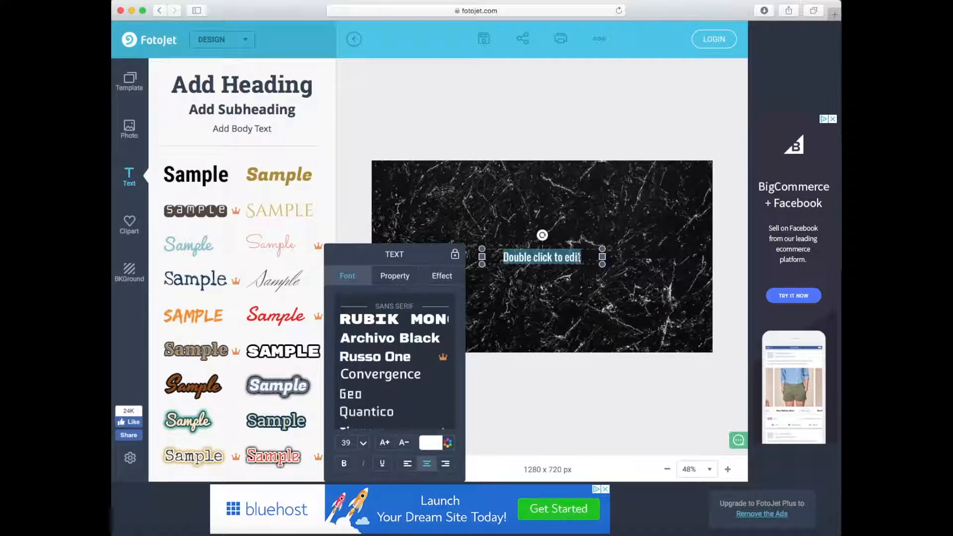
- Replace the placeholder text with "How To" on the first line and "Make Youtube" on the second
drag(581, 258, 501, 258)
key(BackSpace)
text(How)
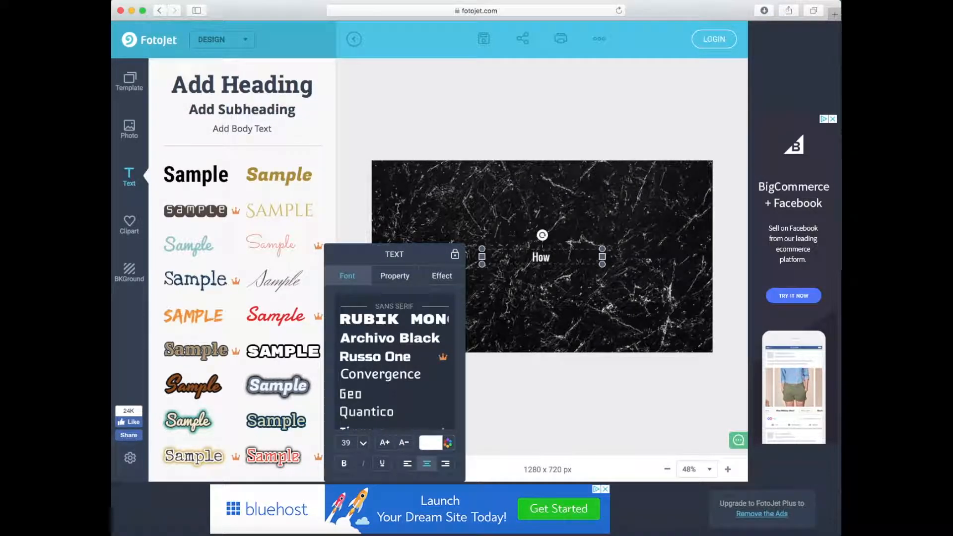
text( To)
key(Return)
text(M)
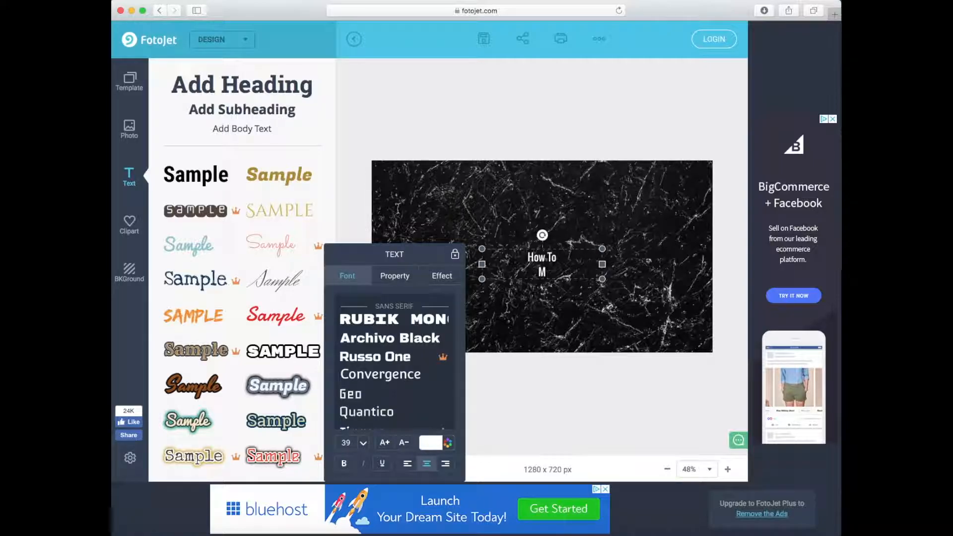
text(ake Youtube)
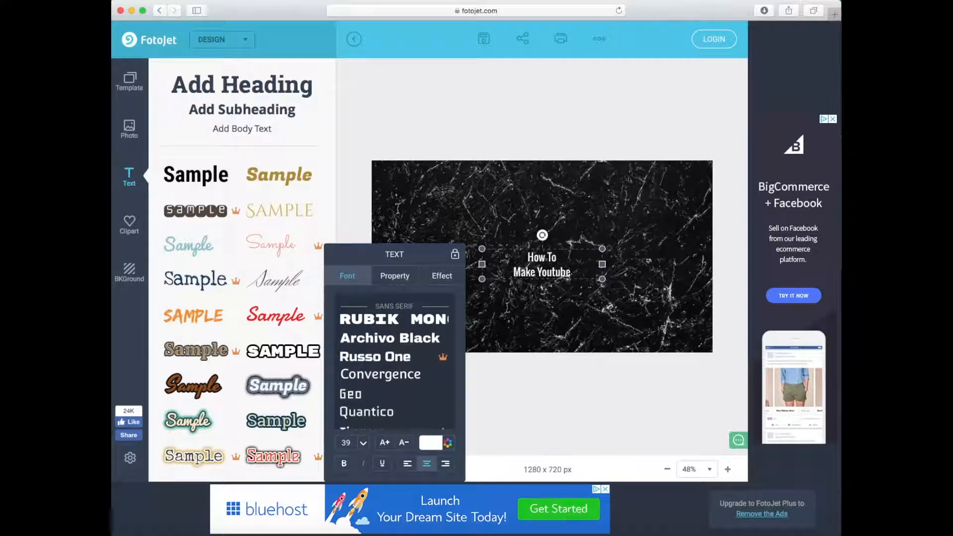
- Add a third line reading "Thumbnails" to the title text, correcting its spelling
key(Return)
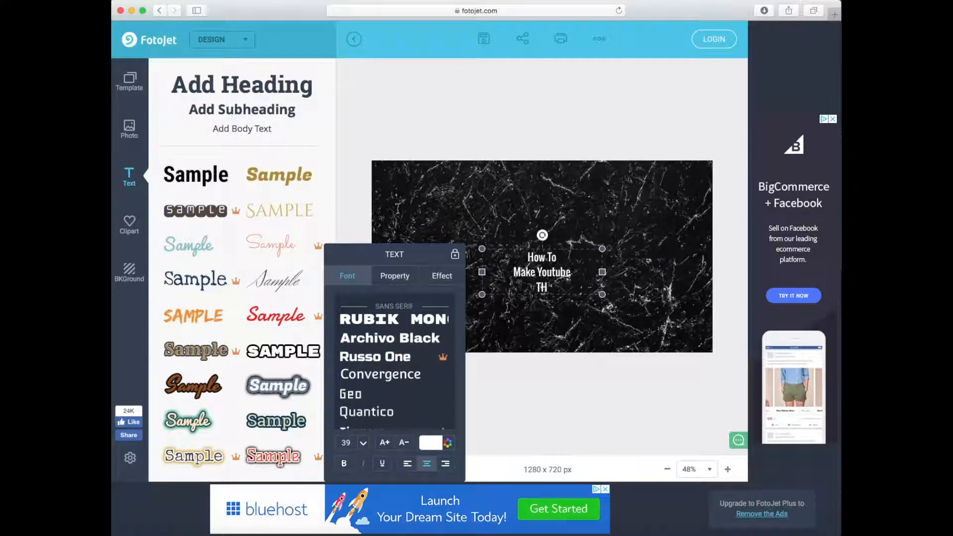
key(BackSpace)
text(umbna)
text(ils)
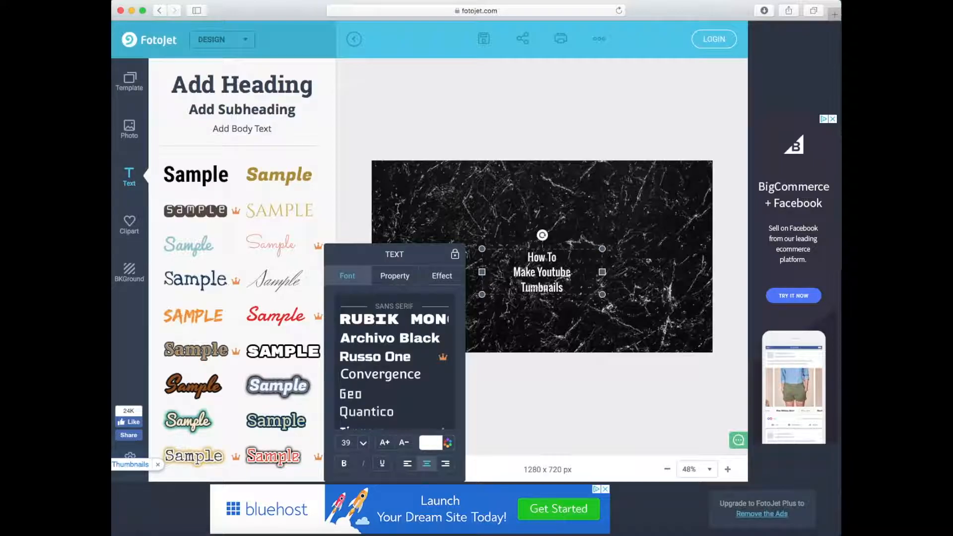
text(s)
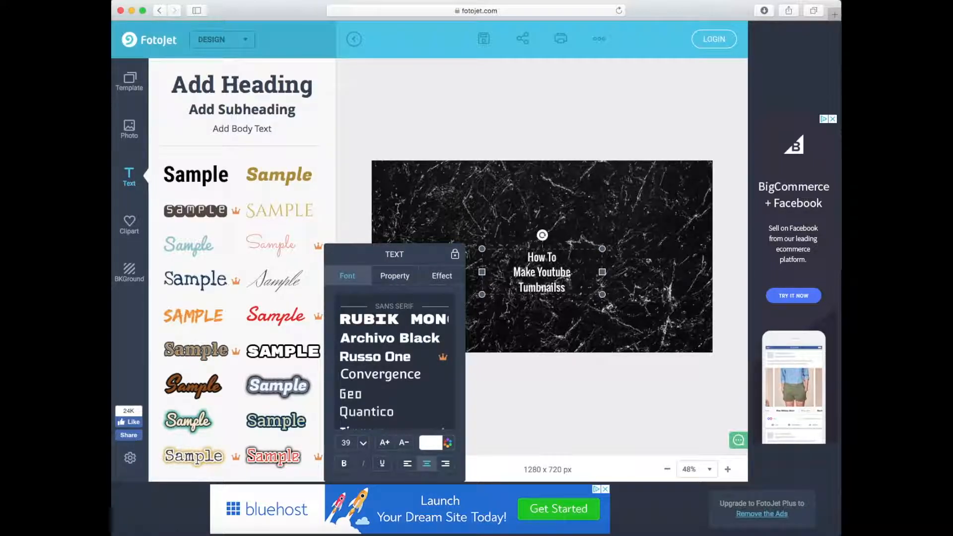
key(BackSpace)
text(h)
- Set the title text's font size to 100
drag(418, 254, 394, 202)
click(336, 392)
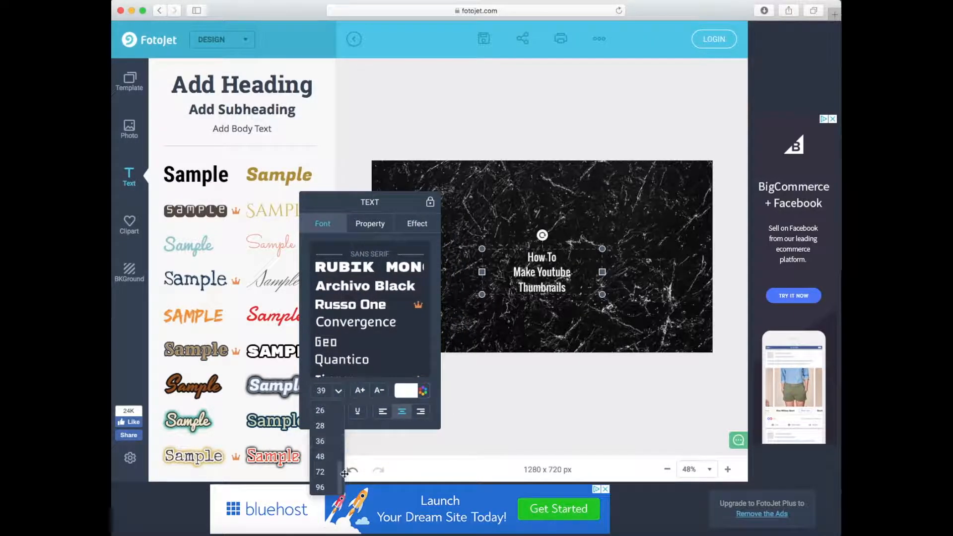
double_click(321, 390)
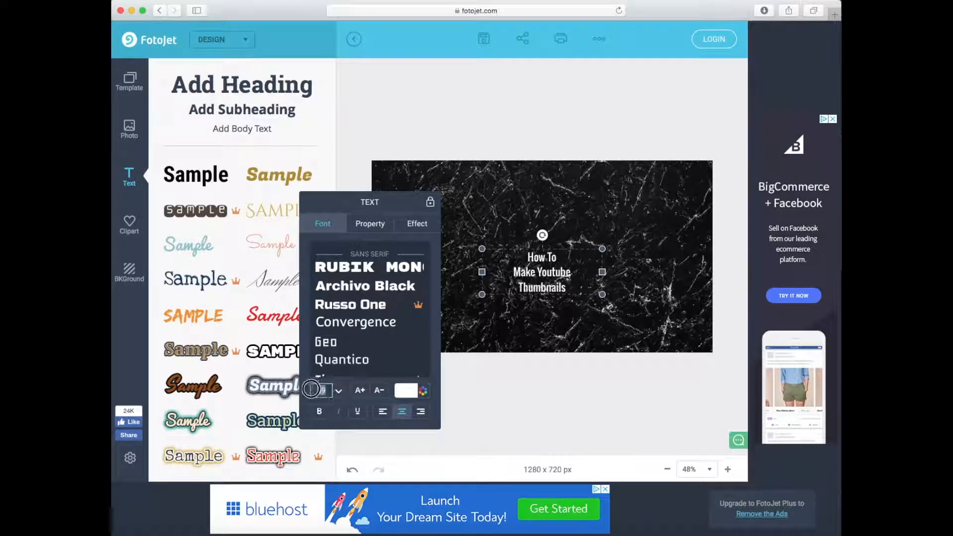
text(100)
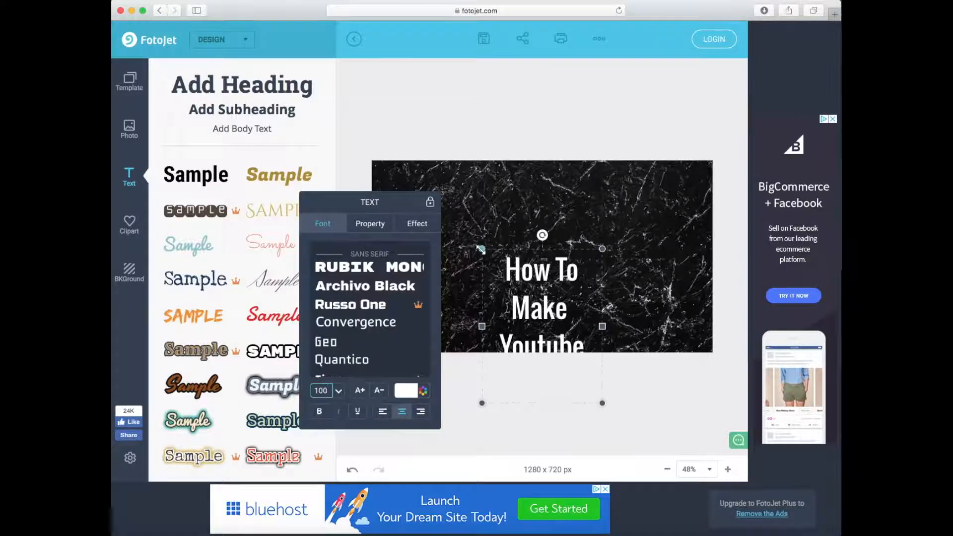
- Widen the title's text box to fit three lines, enlarge the text to size 140 and center it on the thumbnail
drag(602, 326, 640, 326)
drag(571, 319, 550, 275)
drag(461, 320, 388, 345)
drag(498, 306, 528, 285)
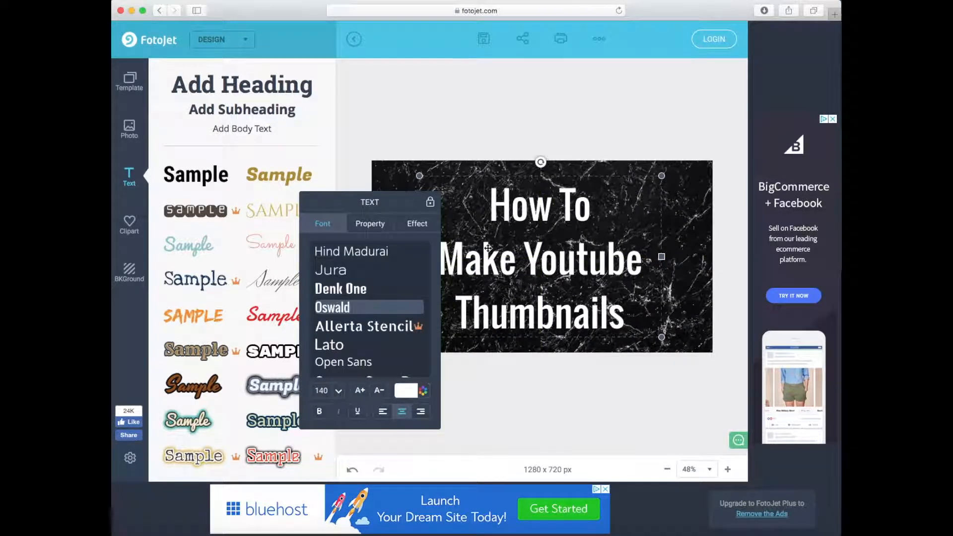
click(480, 151)
- Try an outline on the title text, turn it off again, and give the title a bright cyan glow instead
click(534, 251)
click(408, 225)
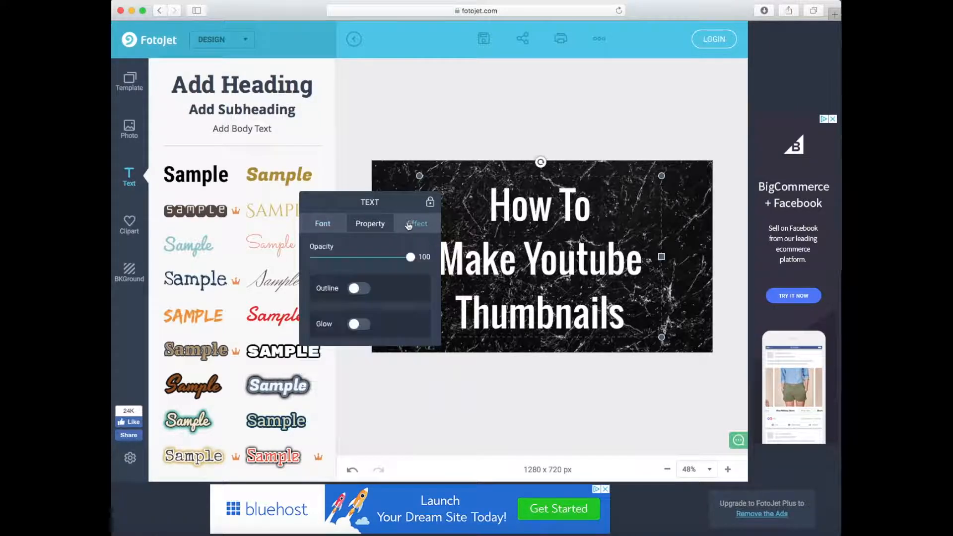
click(360, 292)
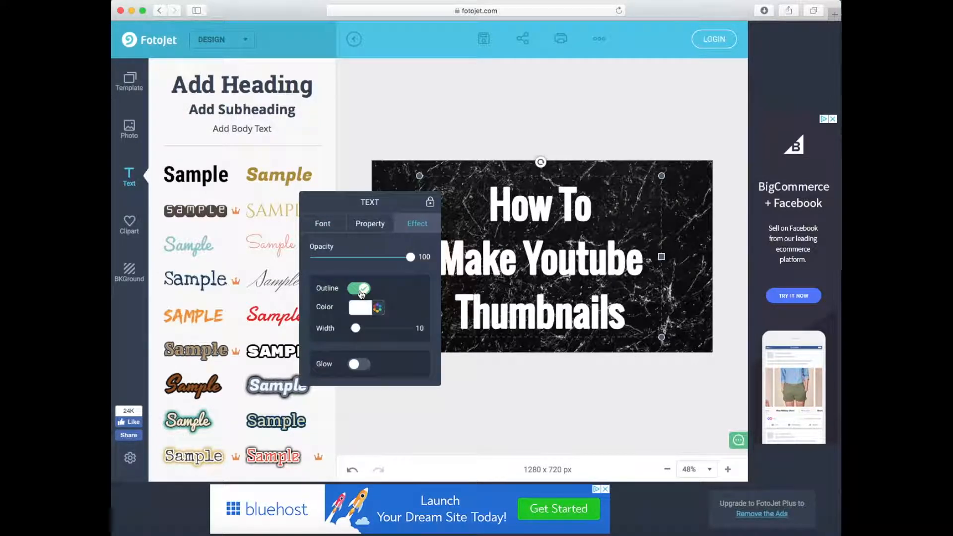
click(360, 291)
click(360, 325)
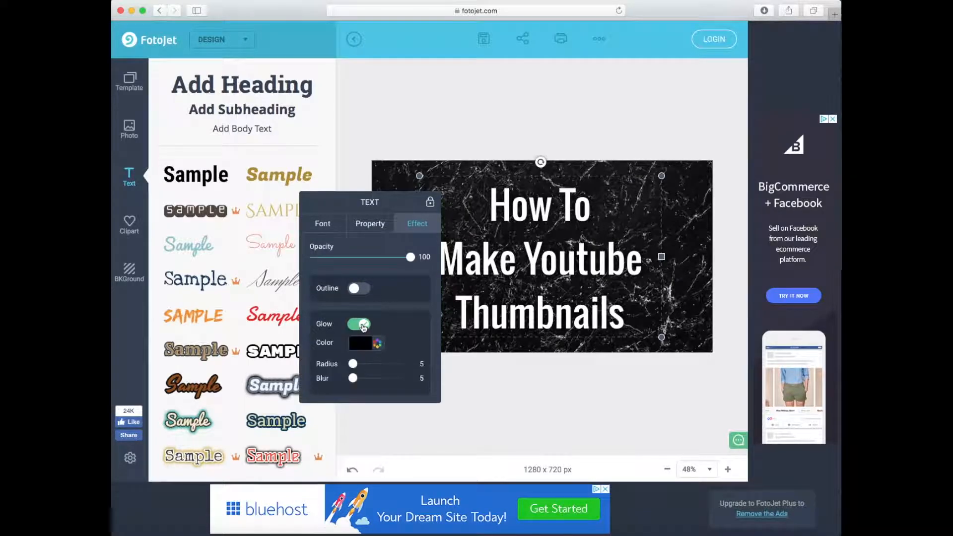
click(373, 343)
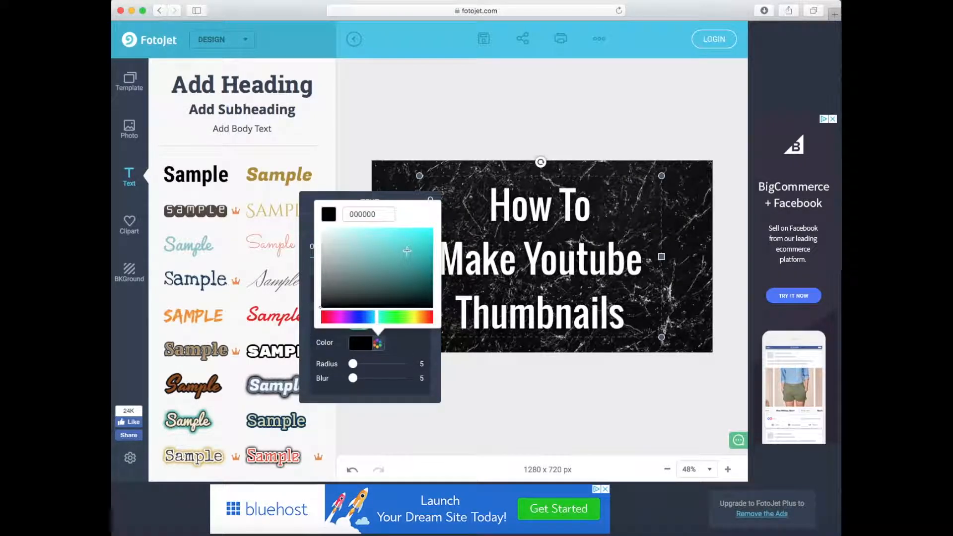
click(432, 229)
click(453, 188)
click(431, 123)
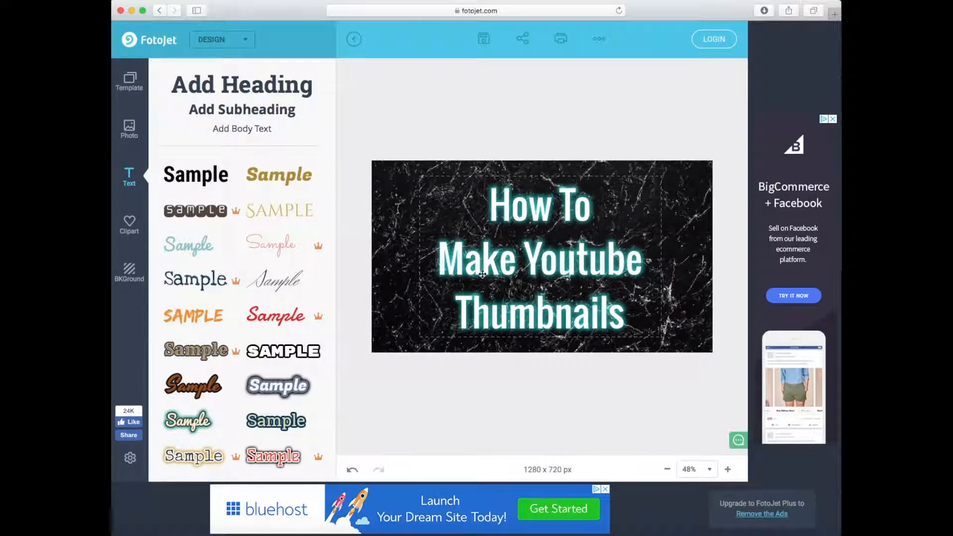
click(545, 272)
click(507, 145)
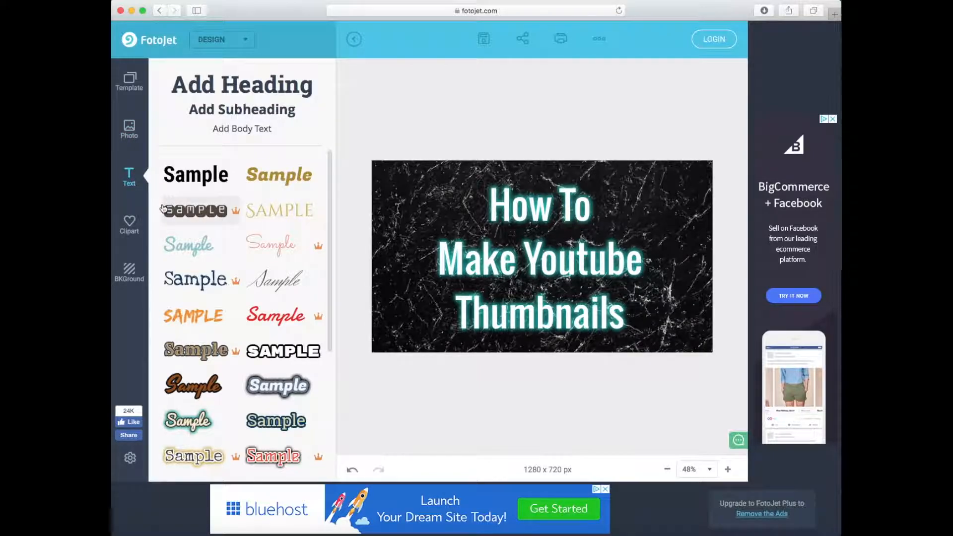
- Upload the YouTube play button PNG from the Desktop to the design's photos
click(130, 130)
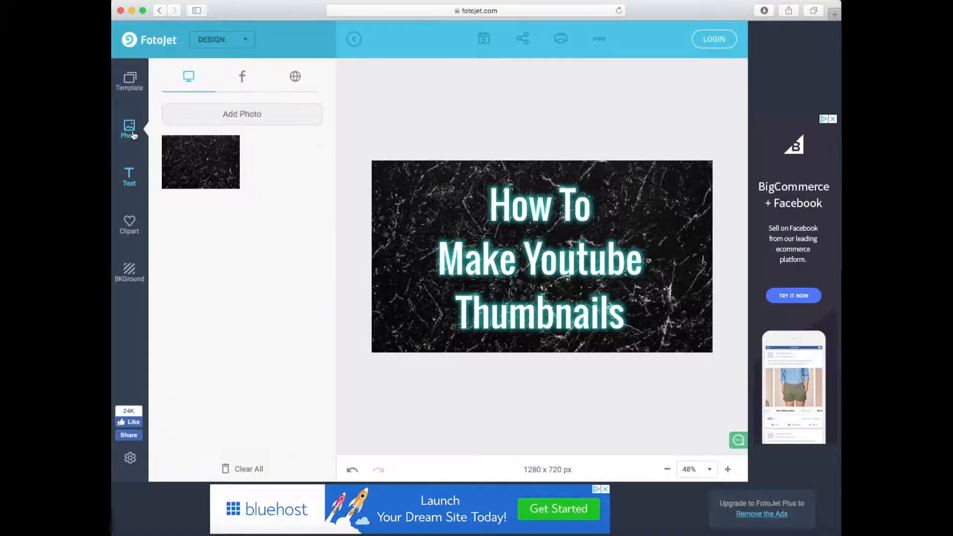
click(204, 115)
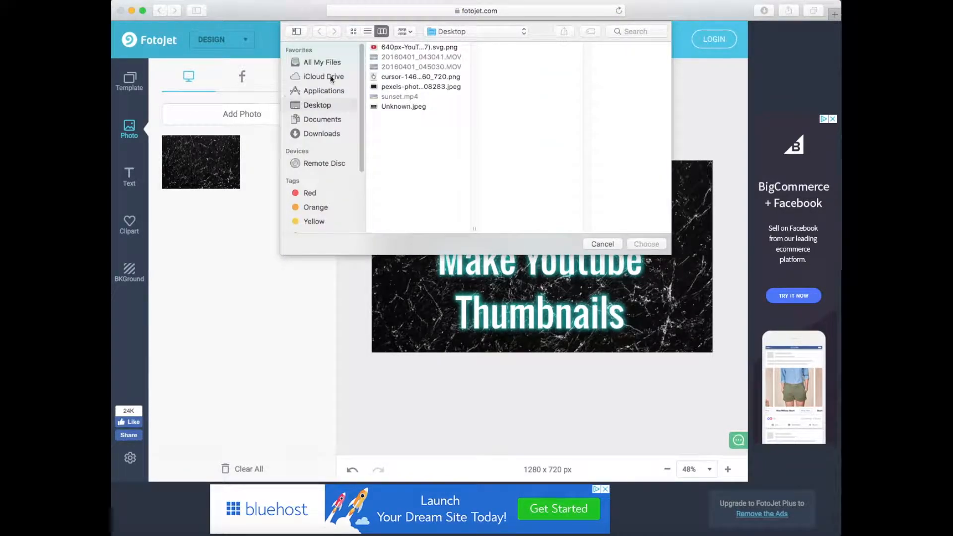
click(380, 48)
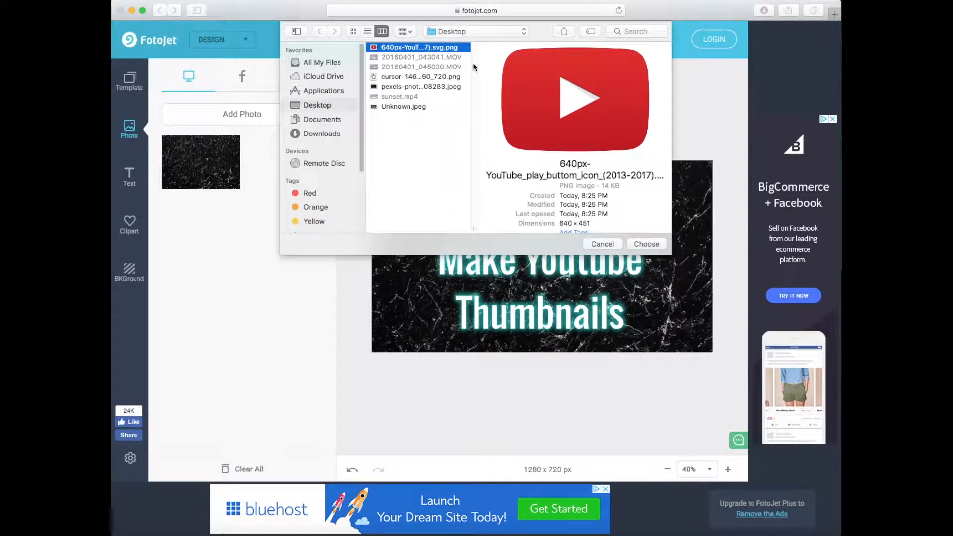
click(643, 243)
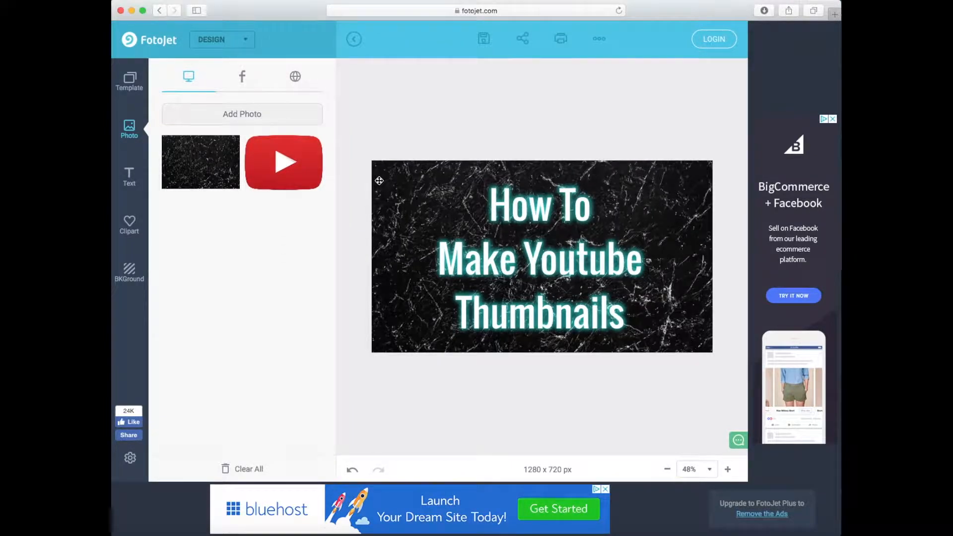
- Add the play button image to the thumbnail, shrink it slightly and place it in the upper-right corner
click(282, 153)
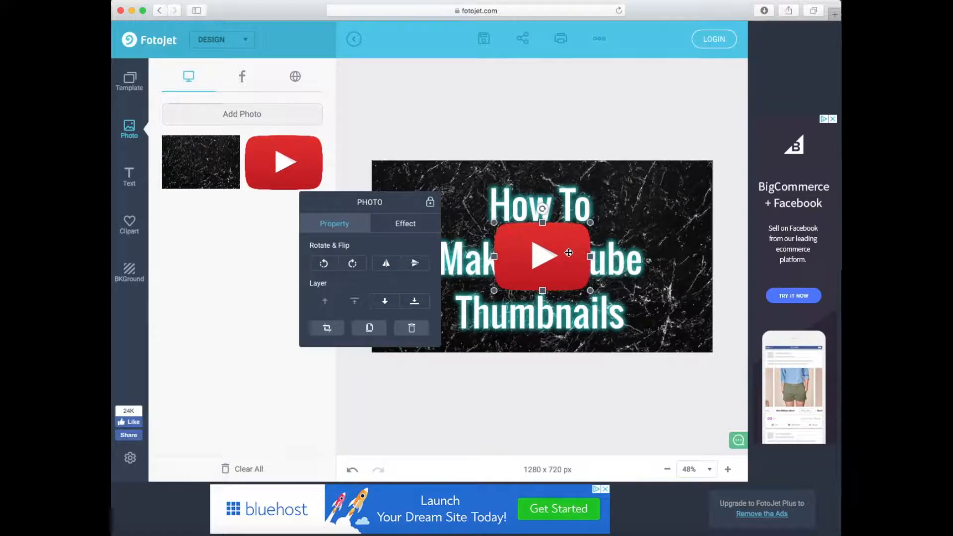
drag(541, 254, 661, 194)
drag(614, 228, 638, 212)
drag(669, 185, 622, 226)
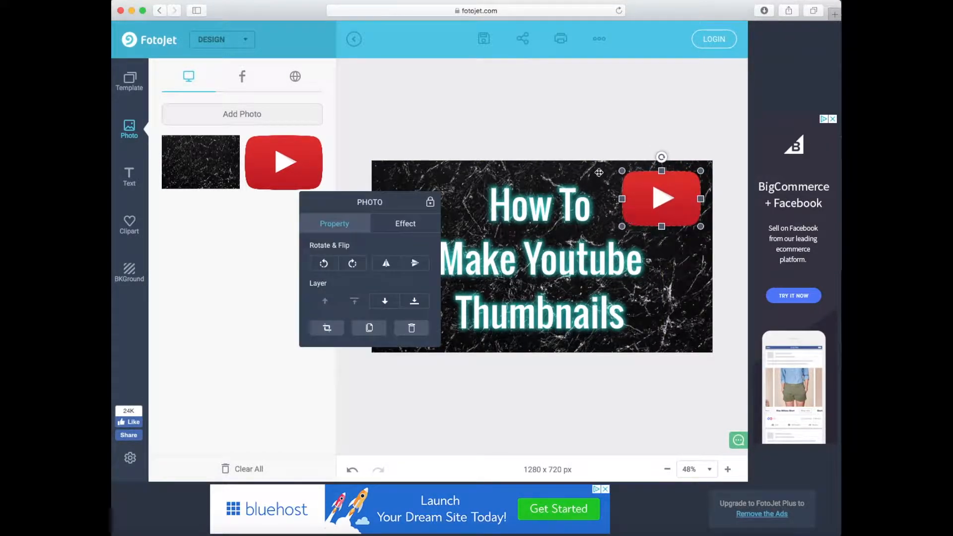
click(407, 140)
- Upload cursor-146588_960_720.png from the Desktop and add it to the thumbnail
click(241, 109)
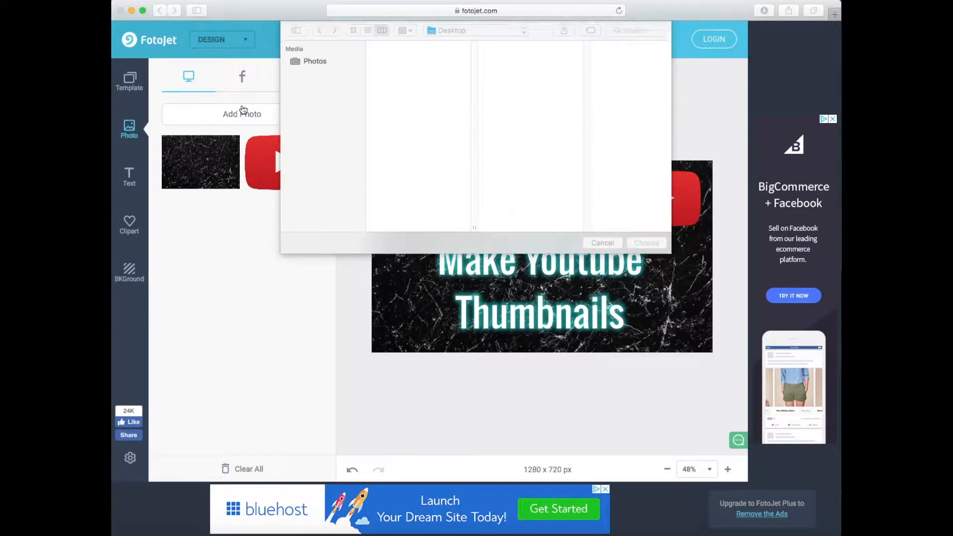
click(391, 77)
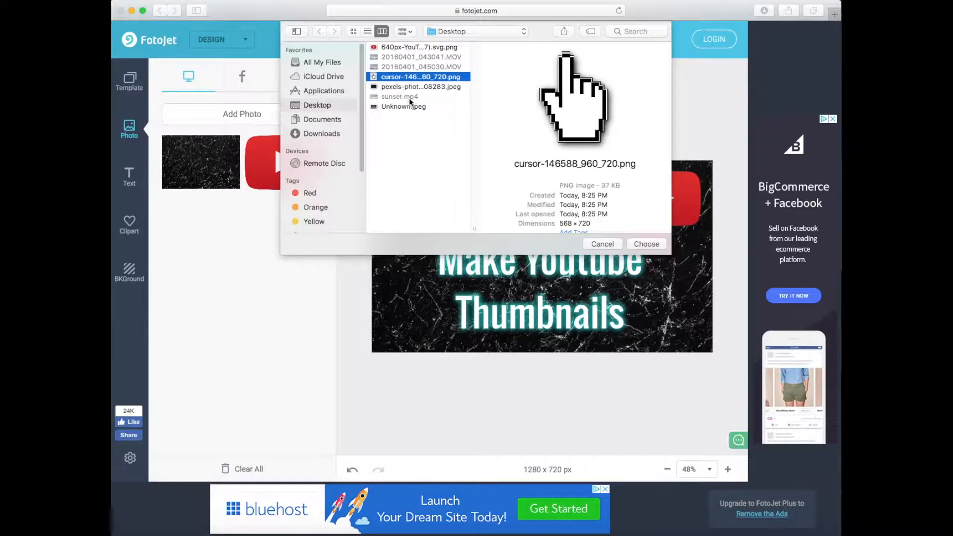
click(647, 243)
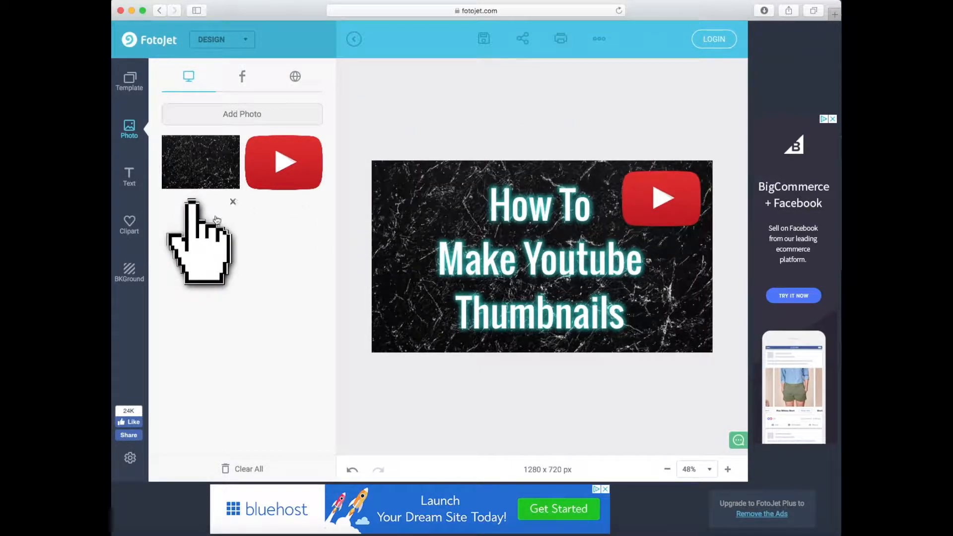
click(217, 257)
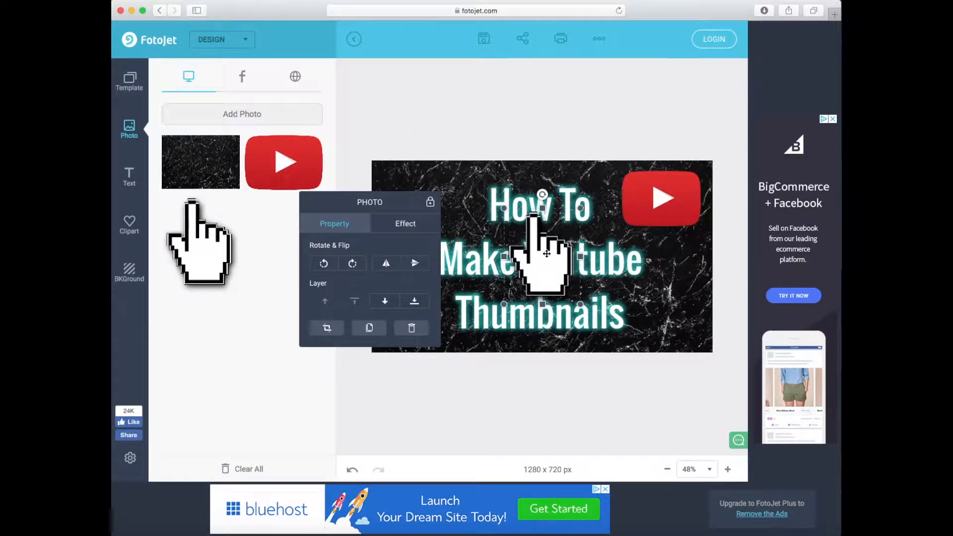
- Shrink and tilt the hand cursor so it points at the play button from the lower left, and reduce the play button slightly
drag(579, 207, 558, 233)
drag(530, 266, 612, 226)
drag(614, 275, 616, 238)
drag(673, 217, 678, 213)
drag(627, 167, 639, 175)
drag(622, 209, 633, 212)
click(570, 130)
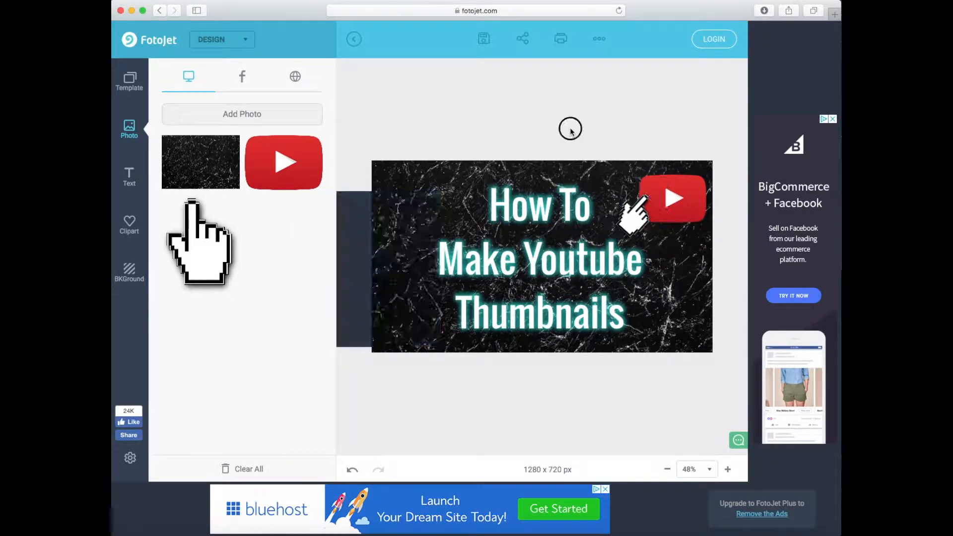
- Duplicate the play button and place the copy in the thumbnail's lower-left corner
click(675, 200)
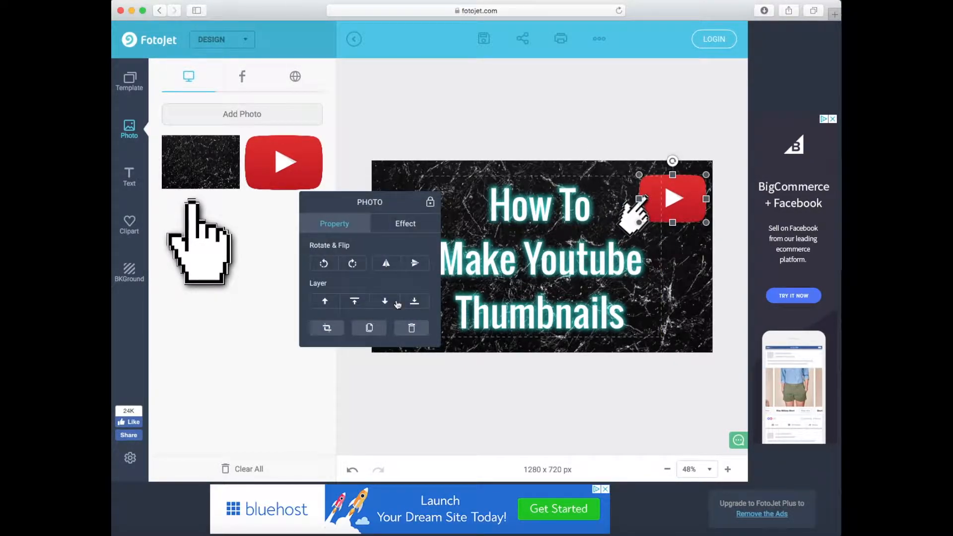
click(366, 328)
drag(678, 198, 412, 317)
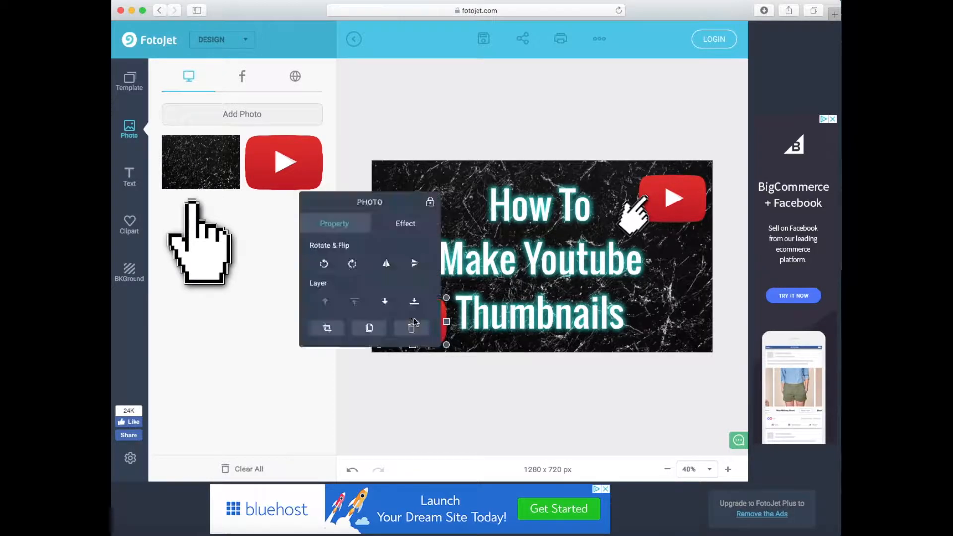
- Duplicate the hand cursor and move the copy to the lower-left play button
click(641, 215)
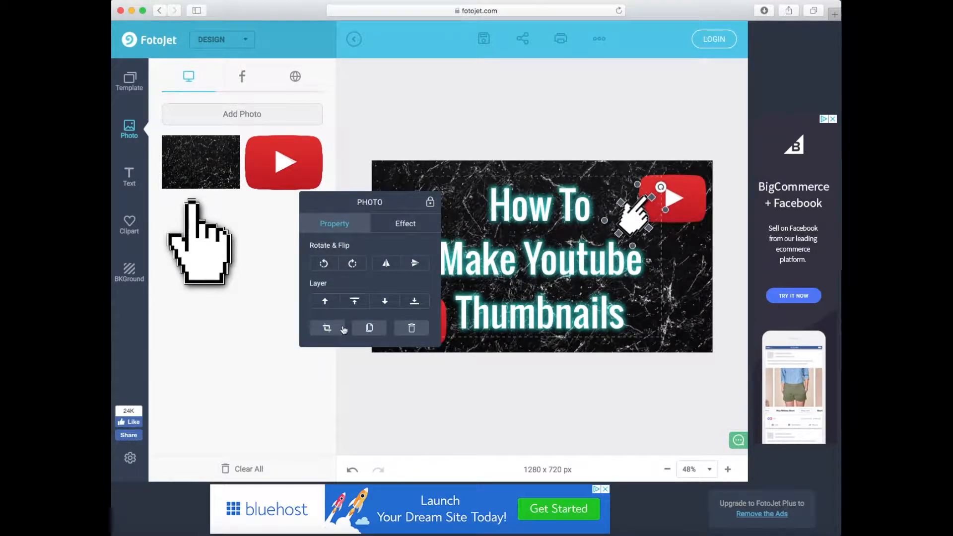
click(369, 327)
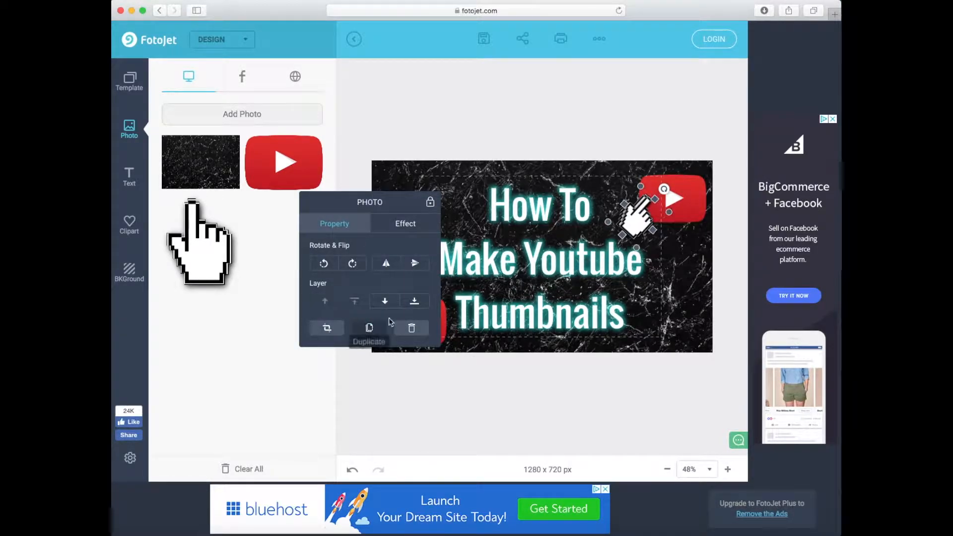
drag(627, 220, 406, 292)
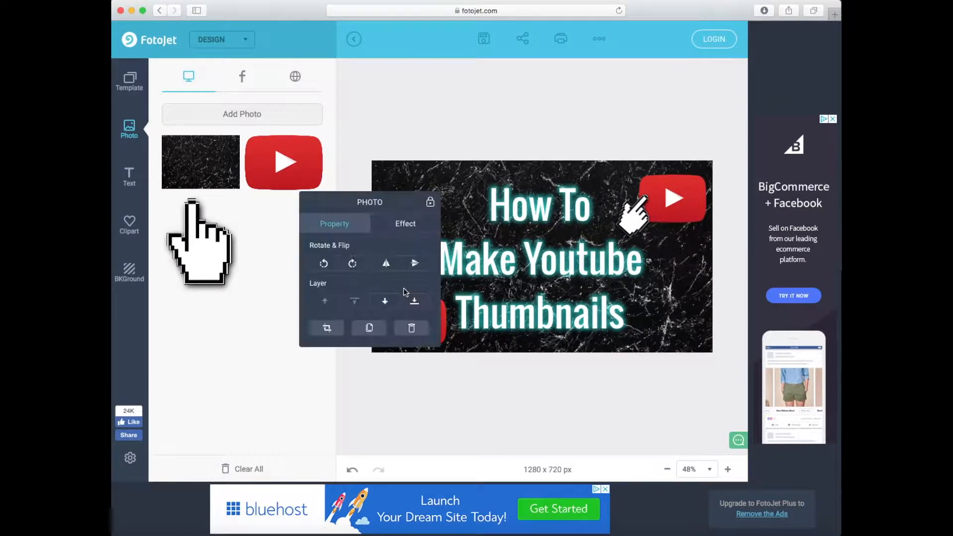
- Adjust the copied hand cursor's rotation and position so it points down at the lower-left play button from its upper-right corner
click(460, 250)
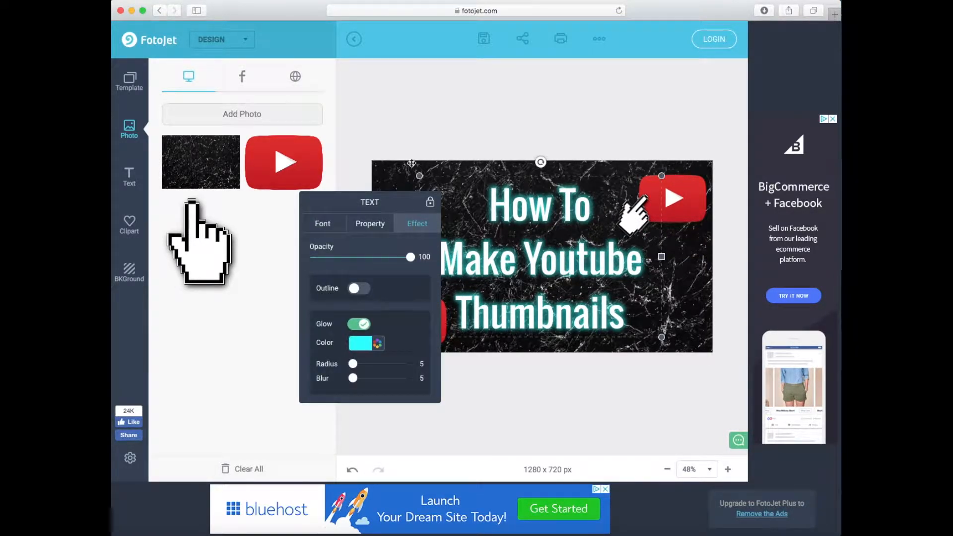
click(418, 133)
click(413, 297)
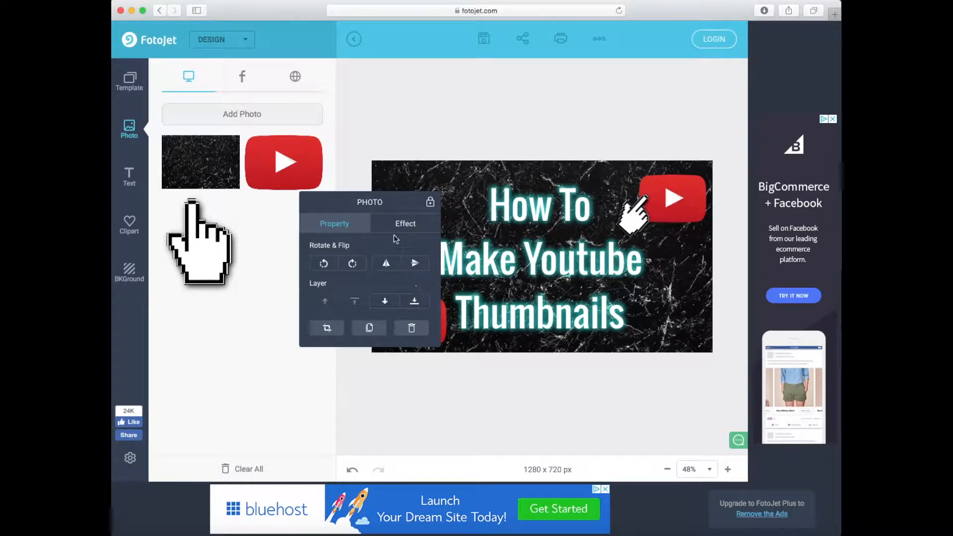
drag(403, 202, 281, 227)
drag(431, 263, 437, 295)
click(439, 144)
- Add the leafy wreath from the Nature flower clipart and place it overlapping the thumbnail's upper-left corner
mouse_move(209, 186)
click(129, 224)
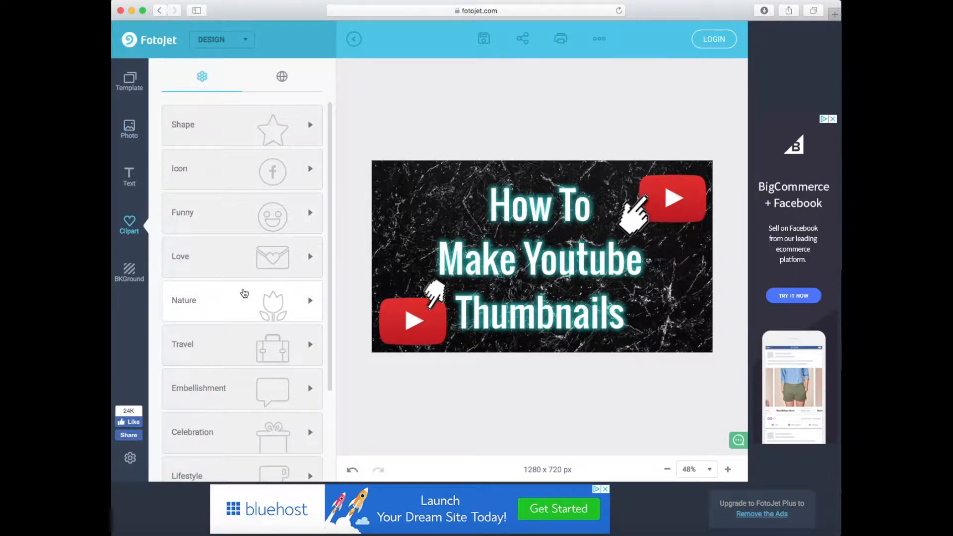
scroll(244, 293, down, 3)
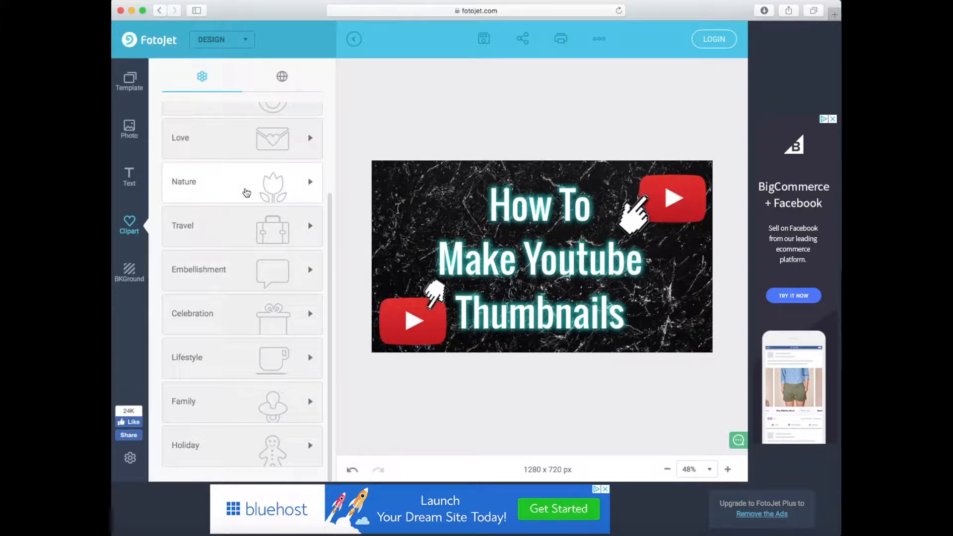
click(247, 192)
click(191, 367)
drag(514, 232, 367, 158)
drag(446, 139, 473, 113)
mouse_move(460, 181)
mouse_down()
mouse_move(445, 193)
mouse_move(453, 194)
mouse_up()
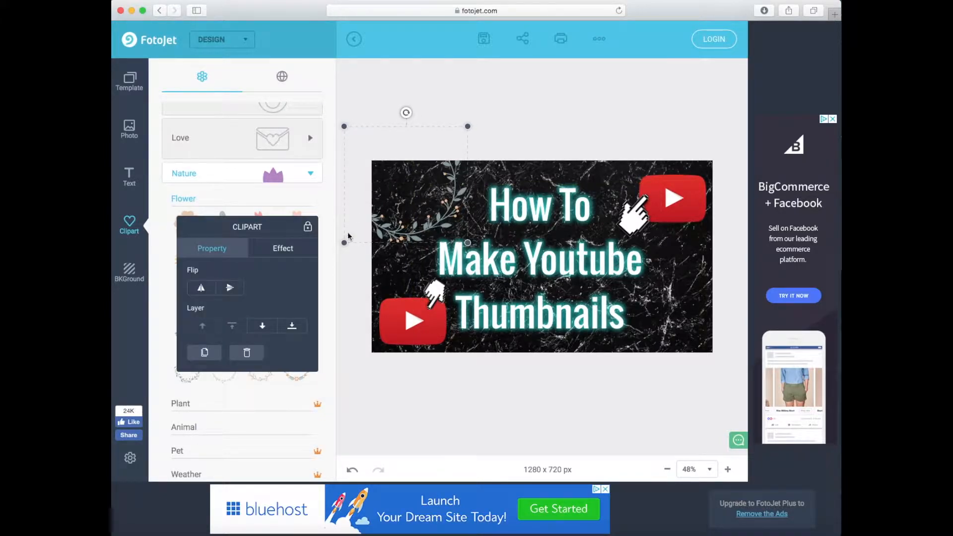
- Recolor both the leaves and the berries of the wreath clipart to white
click(273, 249)
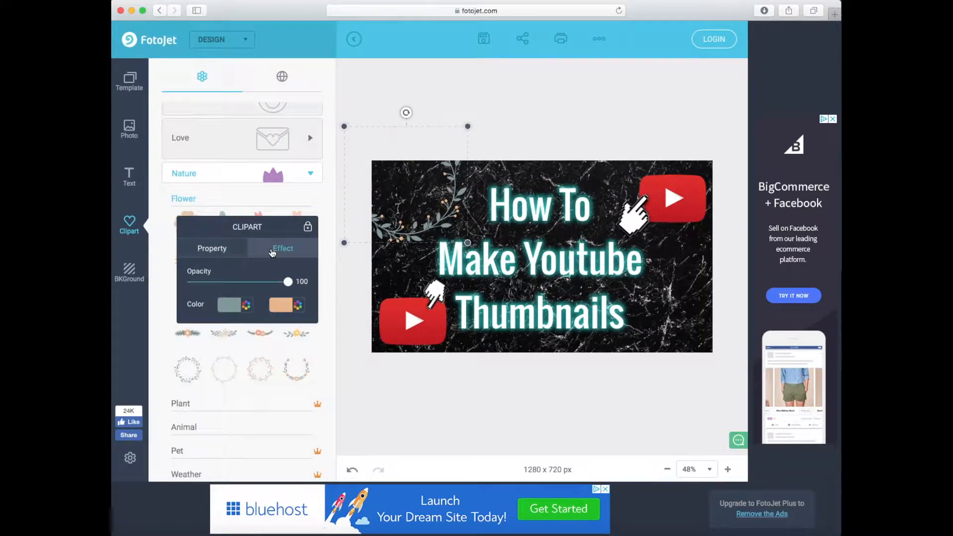
click(246, 305)
drag(207, 379, 184, 340)
click(280, 304)
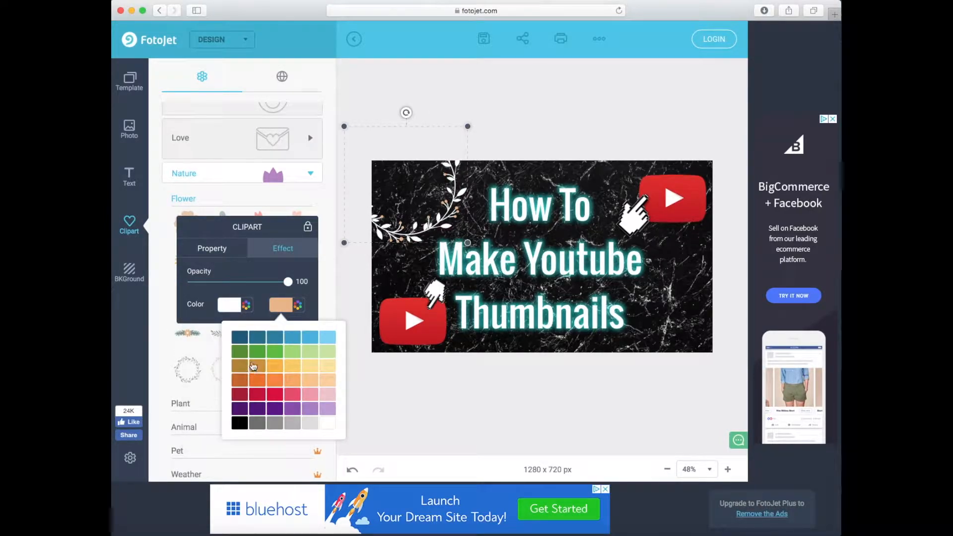
click(327, 423)
click(510, 125)
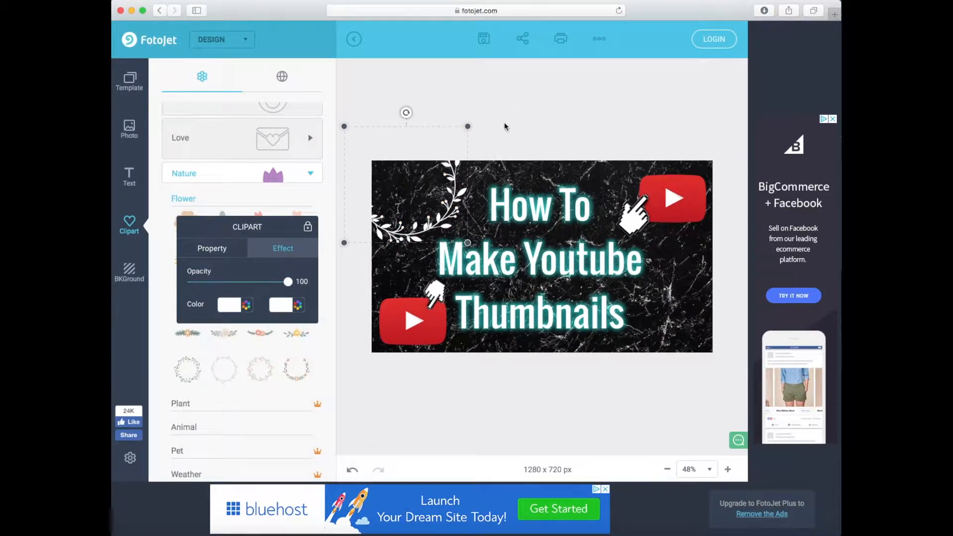
click(475, 98)
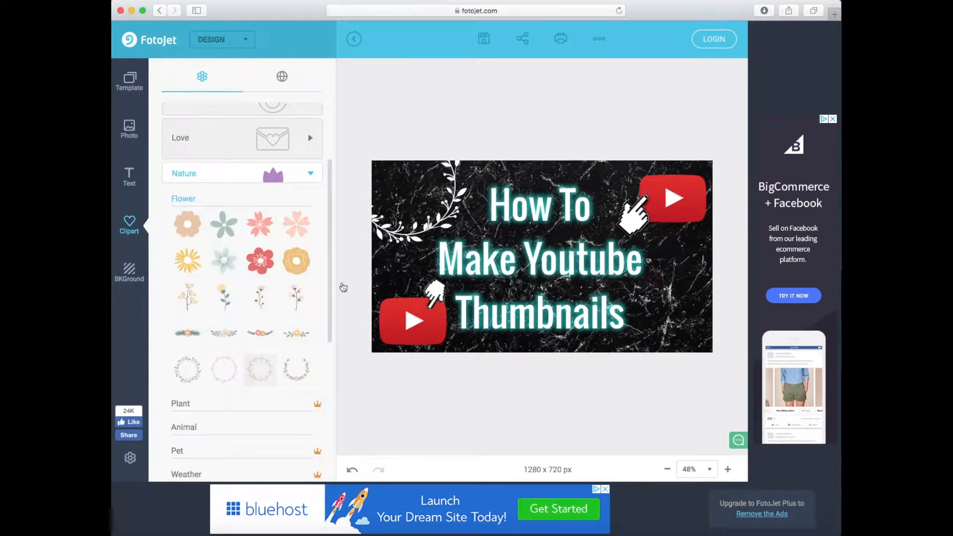
- Duplicate the white wreath clipart and place the copy overlapping the thumbnail's lower-right corner
click(404, 233)
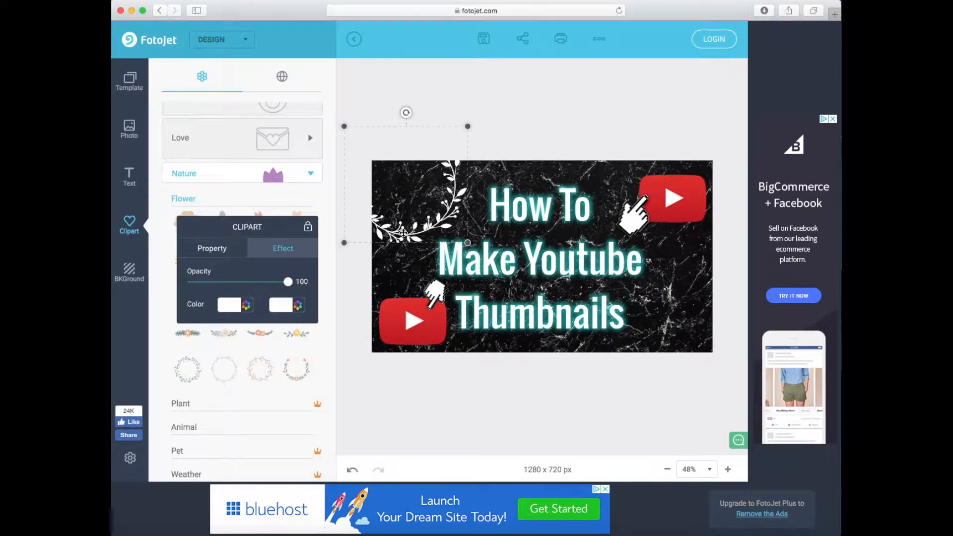
click(237, 248)
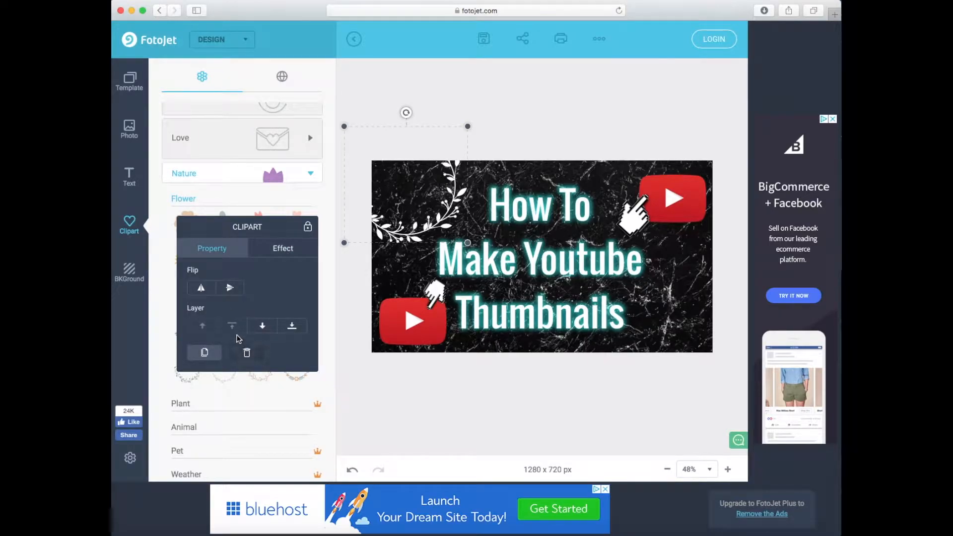
click(218, 353)
drag(421, 233, 677, 374)
drag(704, 375, 709, 375)
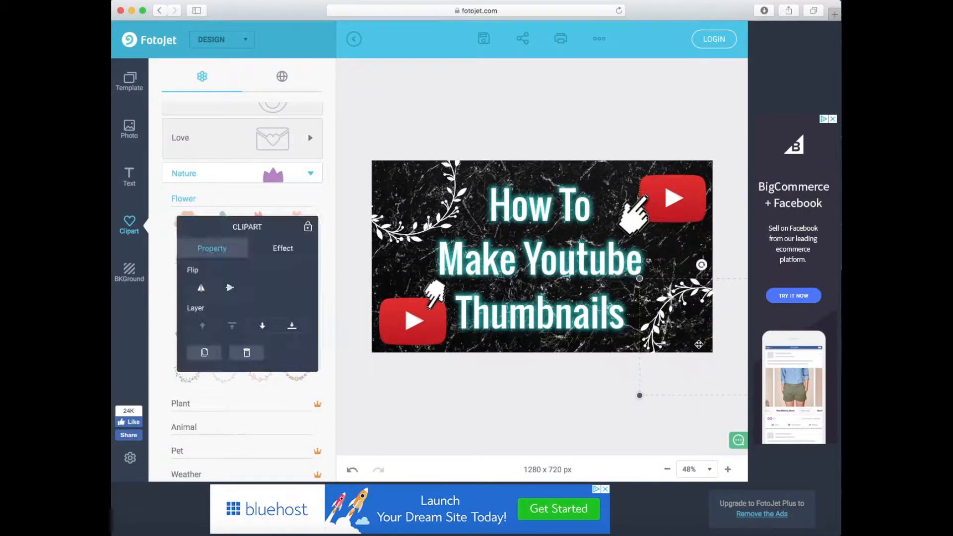
click(519, 134)
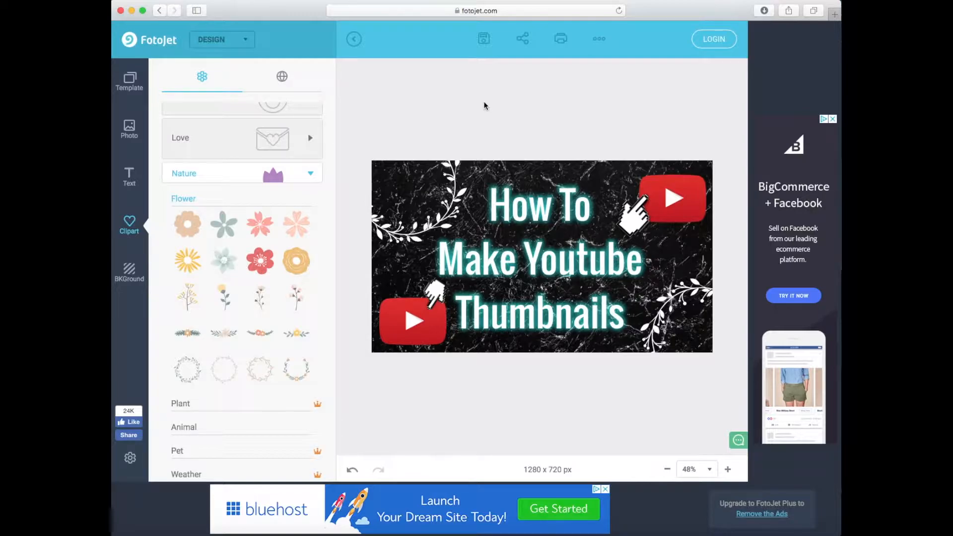
- Save the thumbnail for free as a JPG named "example"
click(483, 42)
double_click(526, 78)
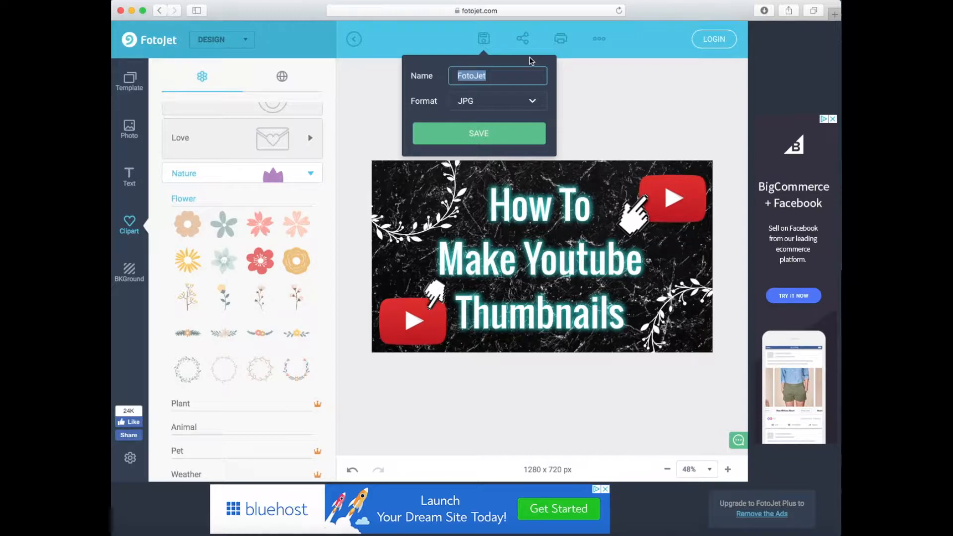
text(example)
click(494, 141)
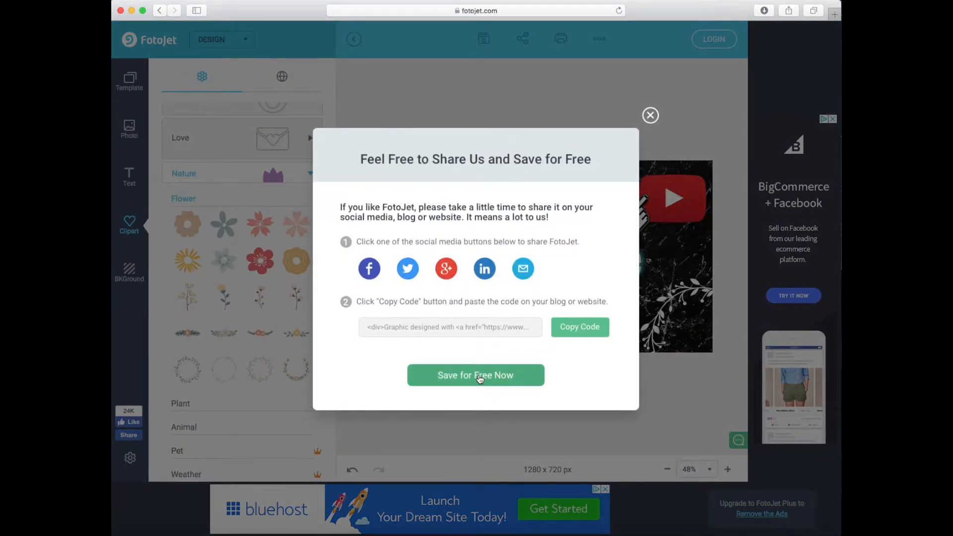
click(480, 379)
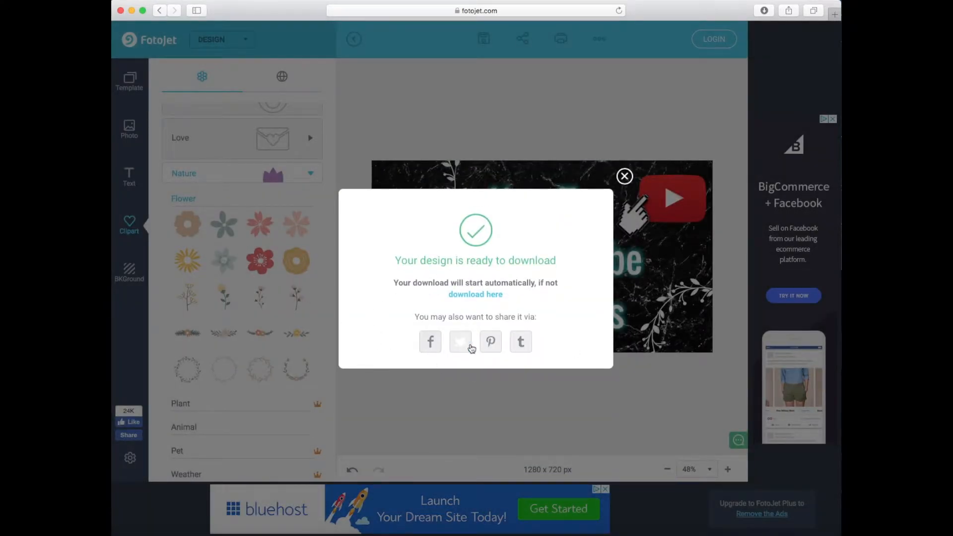
- Open the finished image through the manual download link and copy it out of the browser window onto the desktop
click(475, 296)
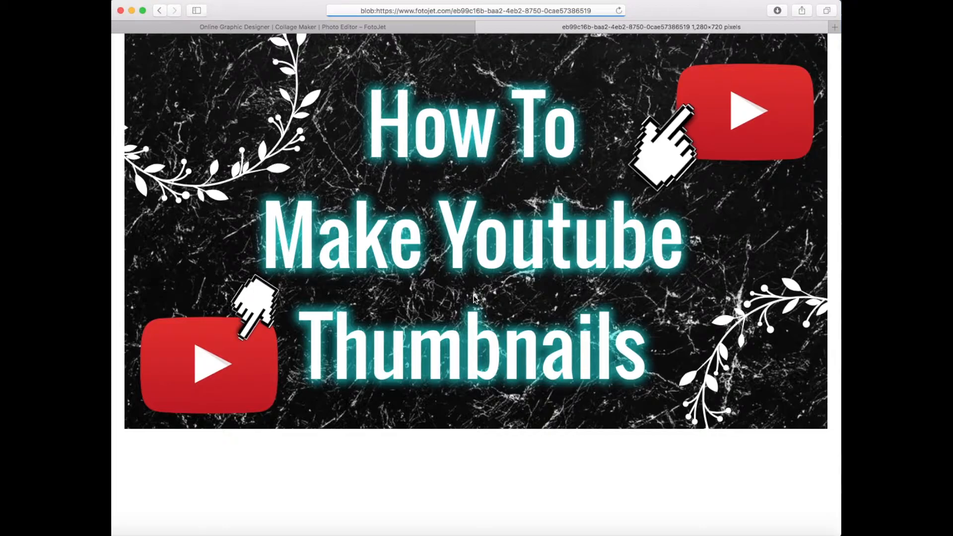
drag(484, 288, 623, 265)
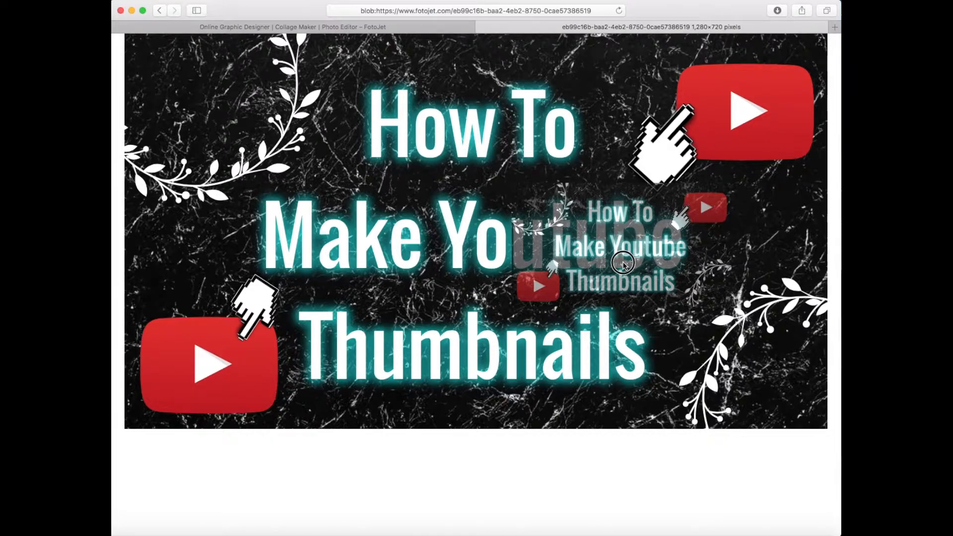
drag(623, 265, 935, 191)
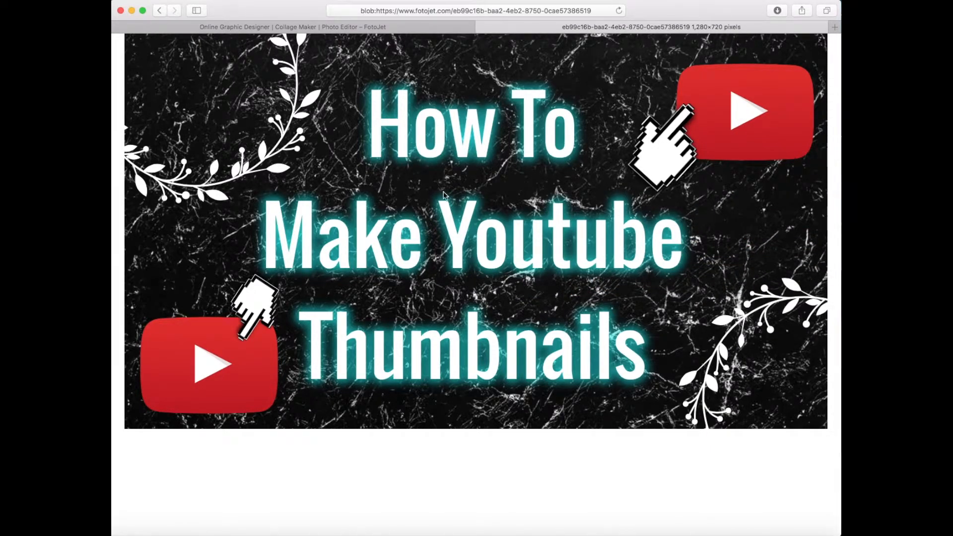